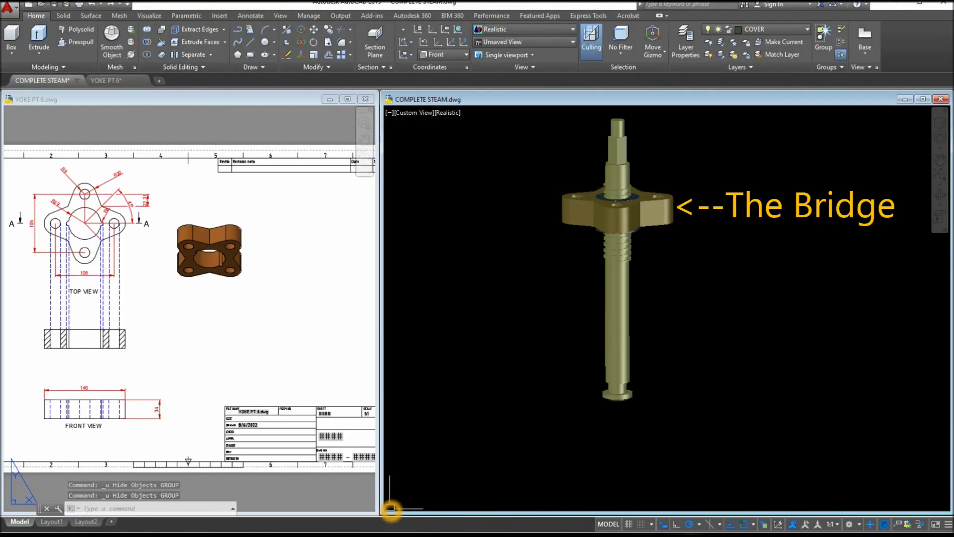
Step: Undo the object hiding in the COMPLETE STEAM drawing to bring back the whole steam stop valve assembly
key("ctrl+z")
key("ctrl+z")
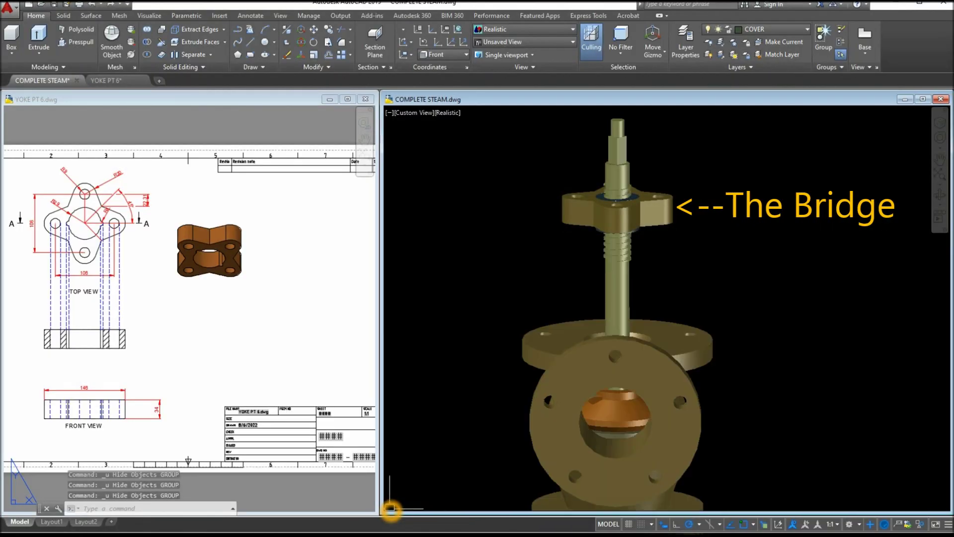
key("ctrl+z")
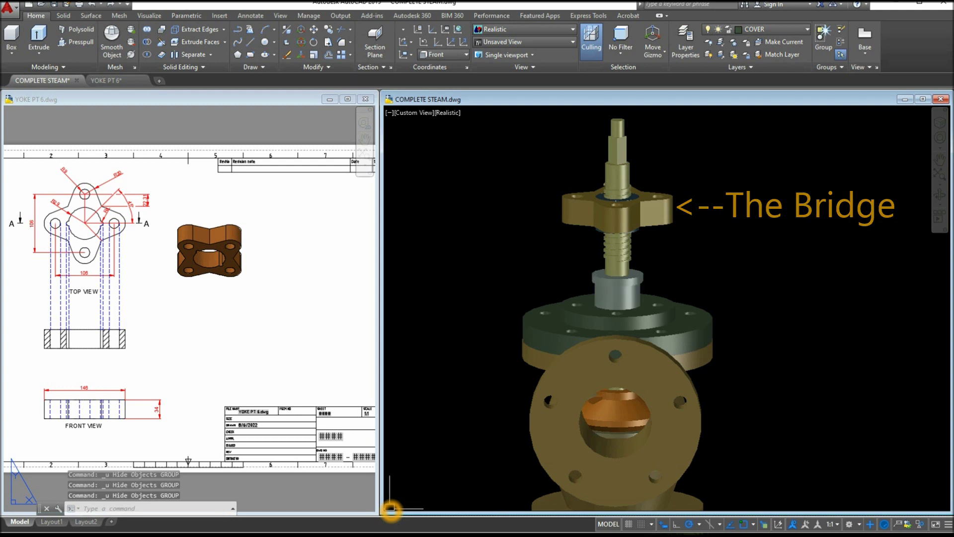
key("ctrl+z")
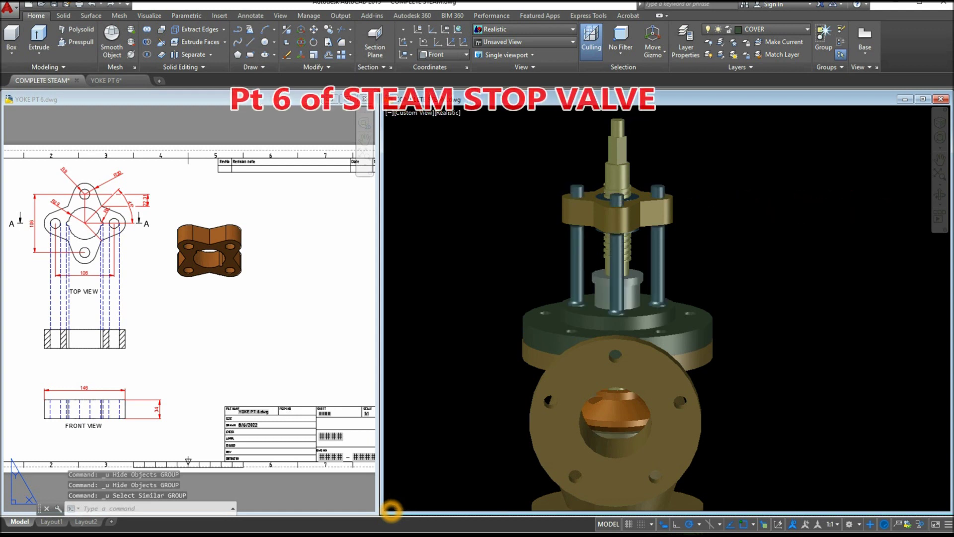
key("ctrl+z")
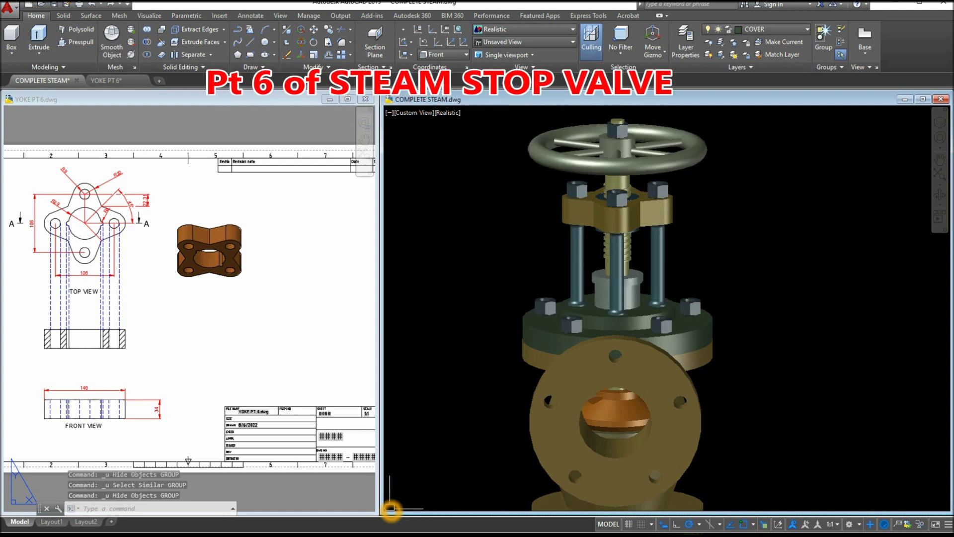
key("ctrl+z")
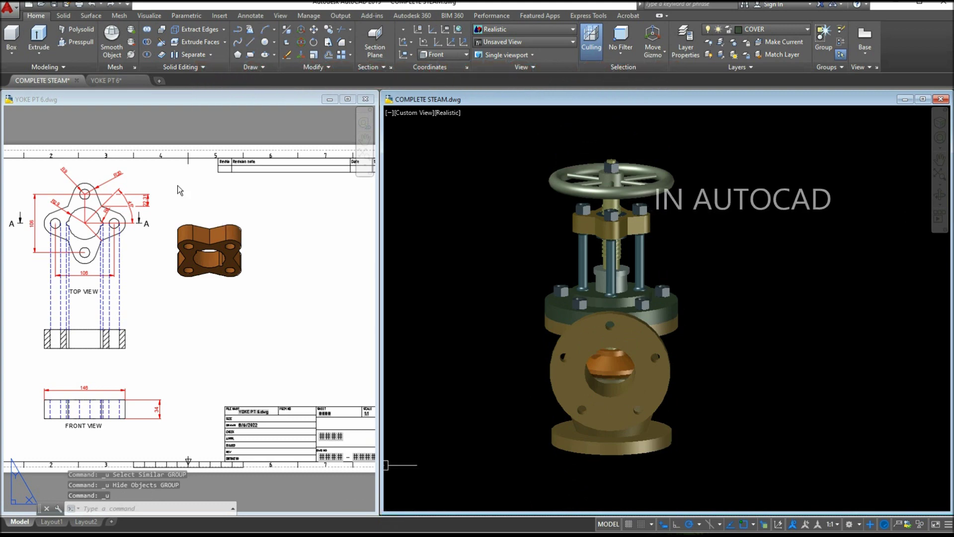
left_click_drag(646, 298, 596, 278)
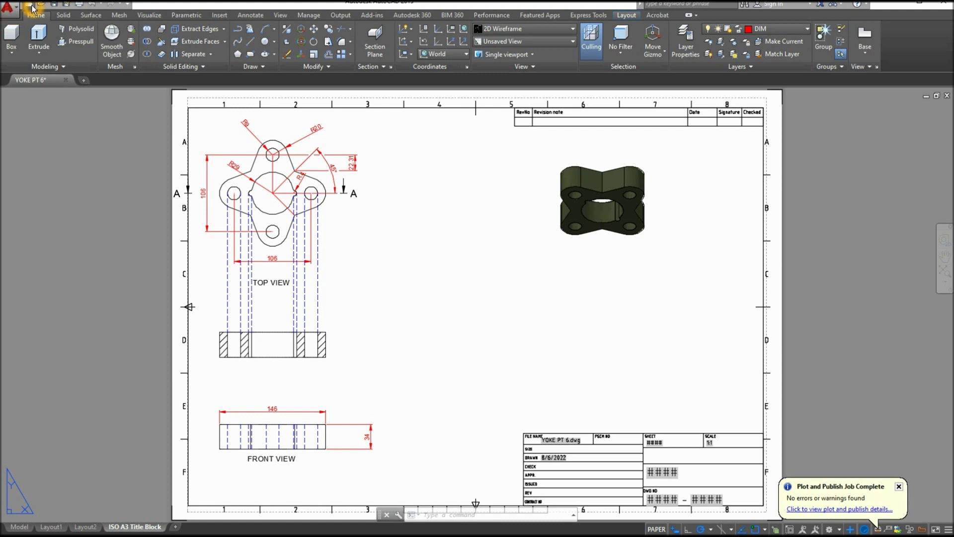
Step: Create a new drawing from the acadiso3D template
left_click(31, 6)
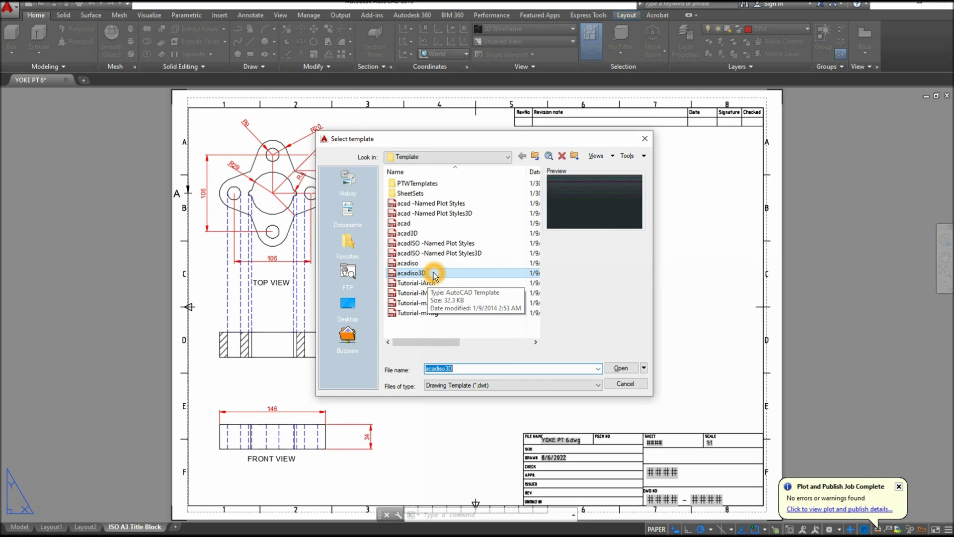
left_click(434, 273)
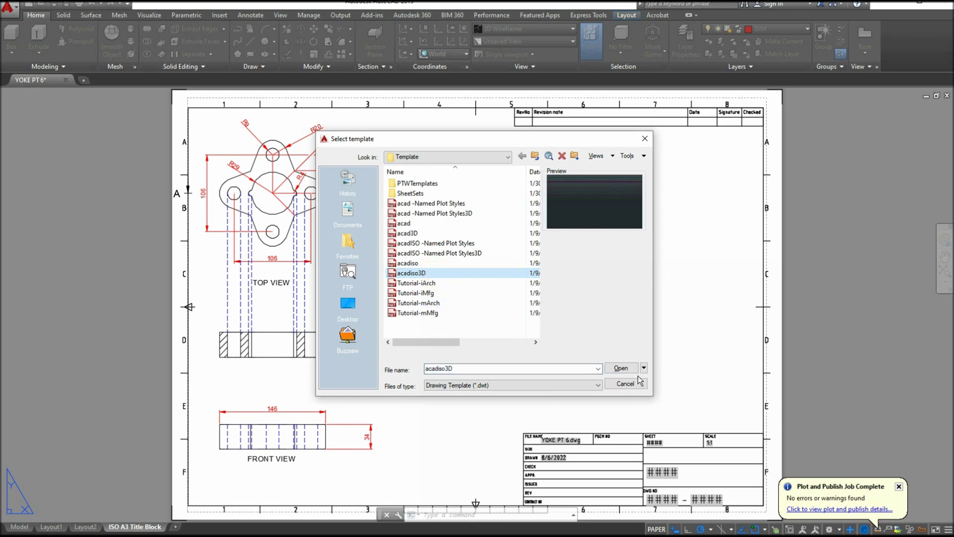
left_click(622, 369)
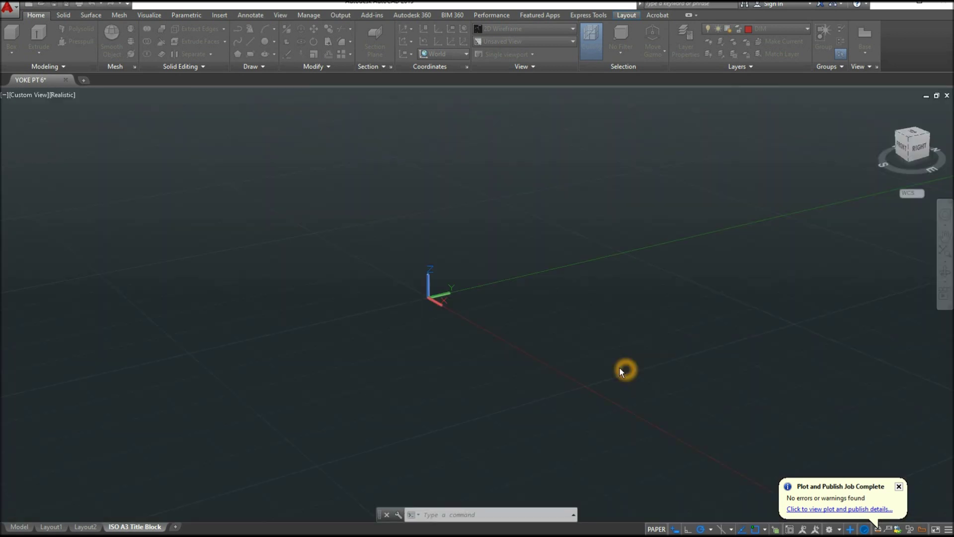
Step: Tile the two drawings vertically with YOKE PT 6 first, and fit its whole title-block sheet in its window
left_click(286, 19)
left_click(394, 44)
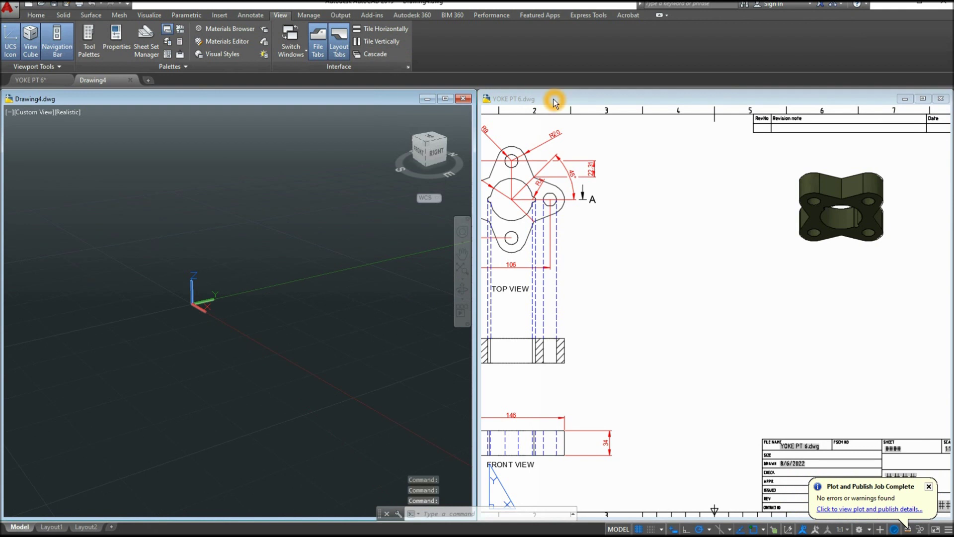
left_click(554, 99)
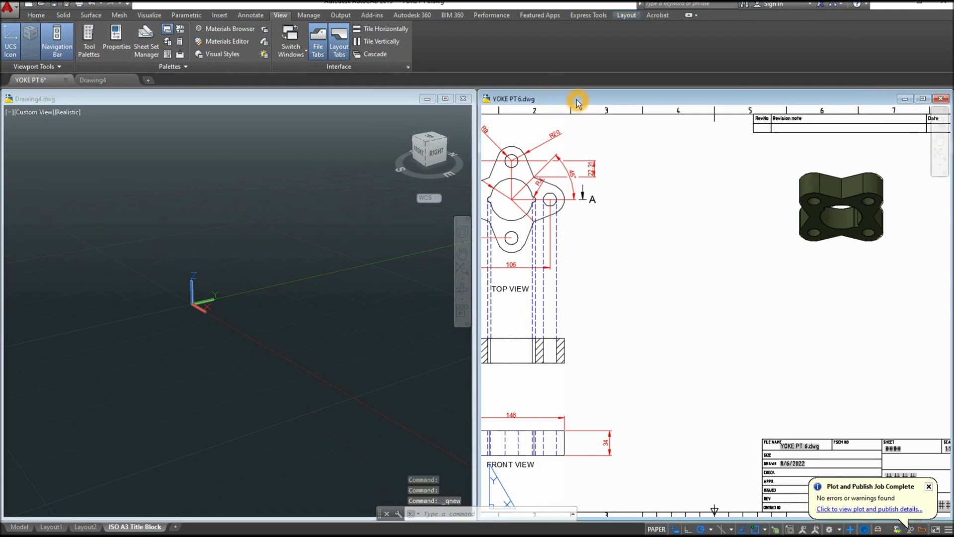
left_click(370, 42)
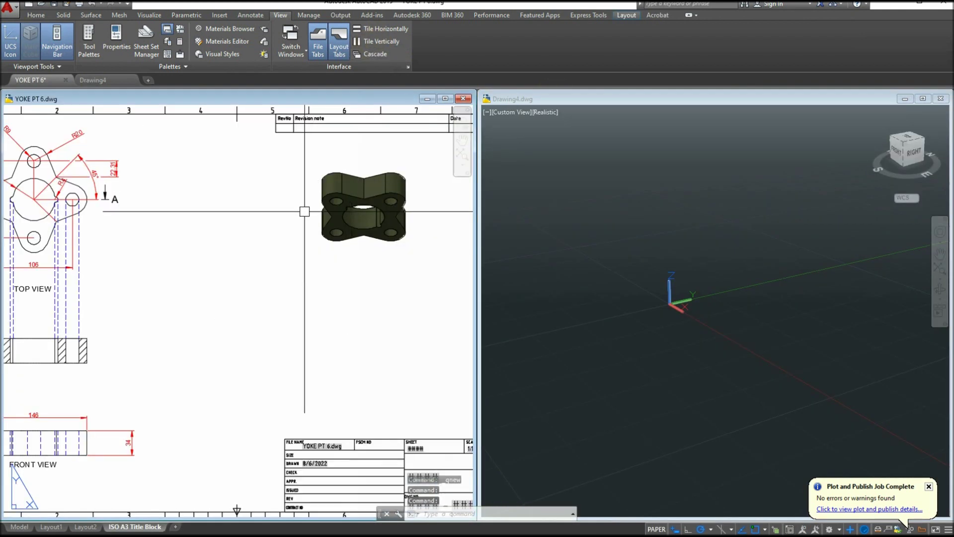
left_click(462, 155)
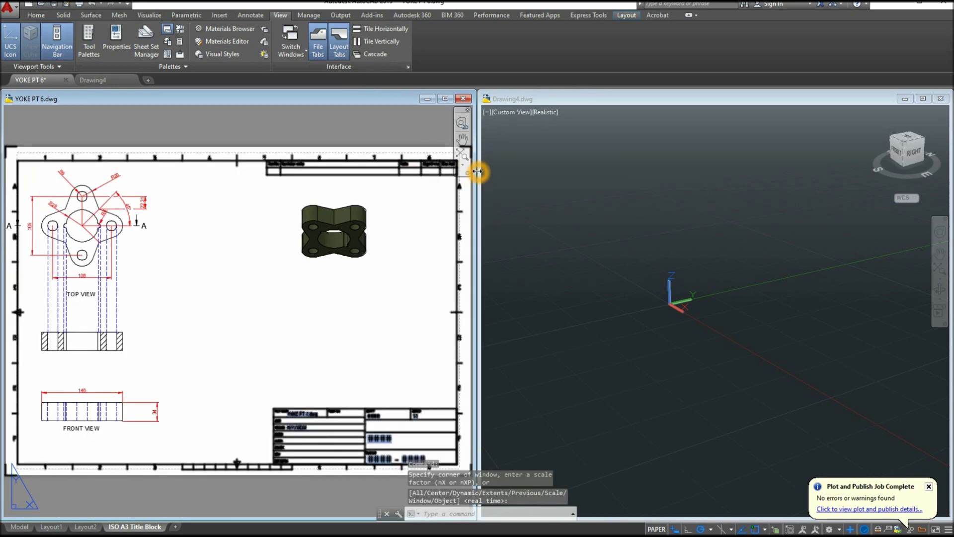
Step: Narrow the YOKE PT 6 window and widen the new drawing's window to fill the freed space
left_click_drag(477, 172, 319, 176)
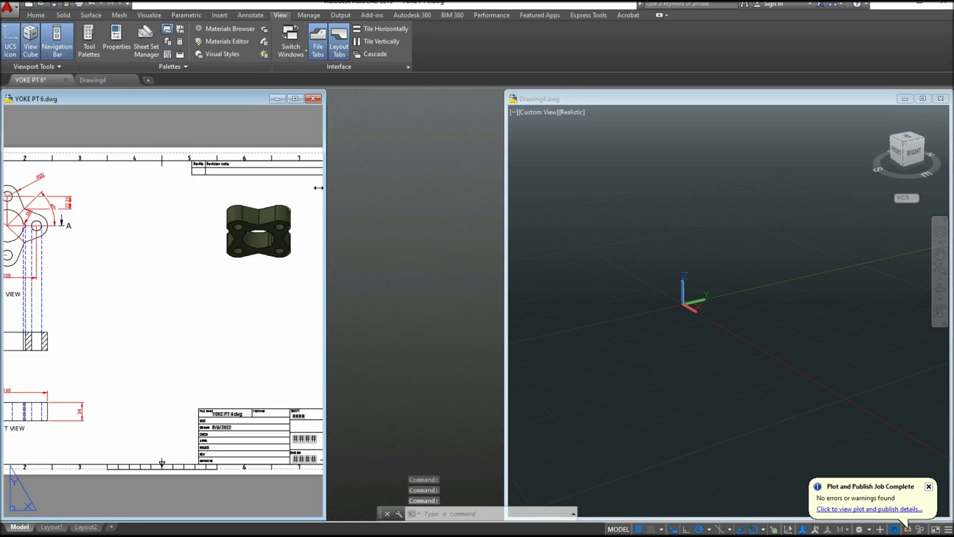
left_click(508, 184)
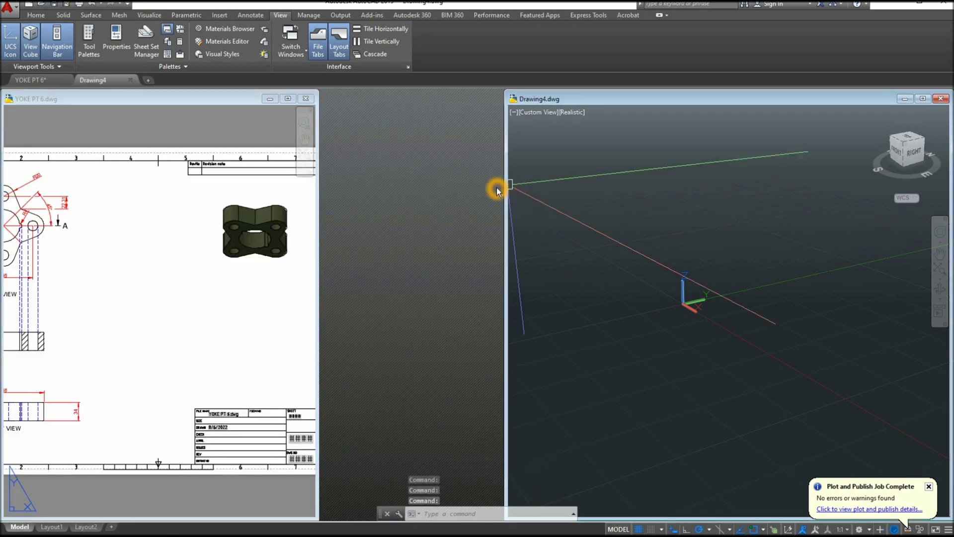
left_click_drag(508, 185, 322, 198)
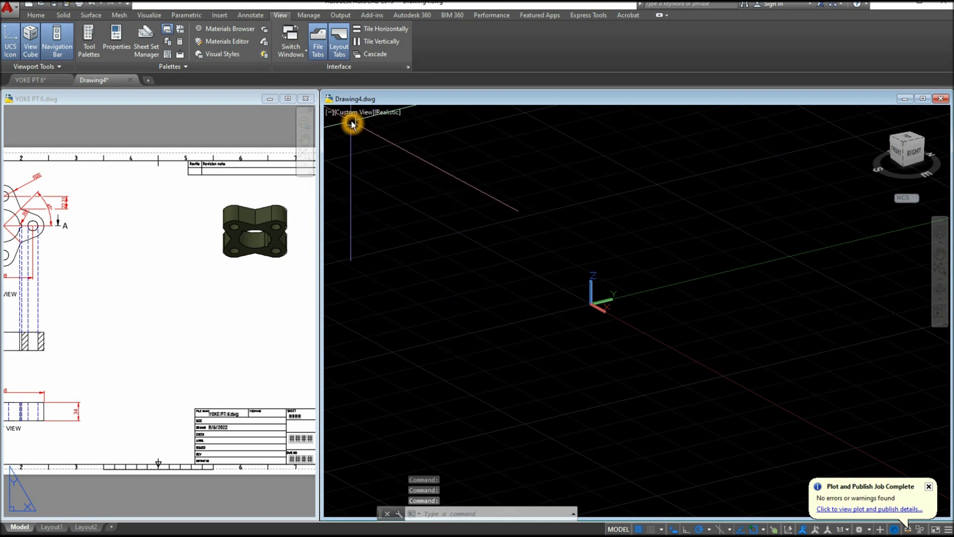
Step: Set the new drawing to the Top view, with the yoke's dimensioned top view readable in the reference drawing
left_click(357, 113)
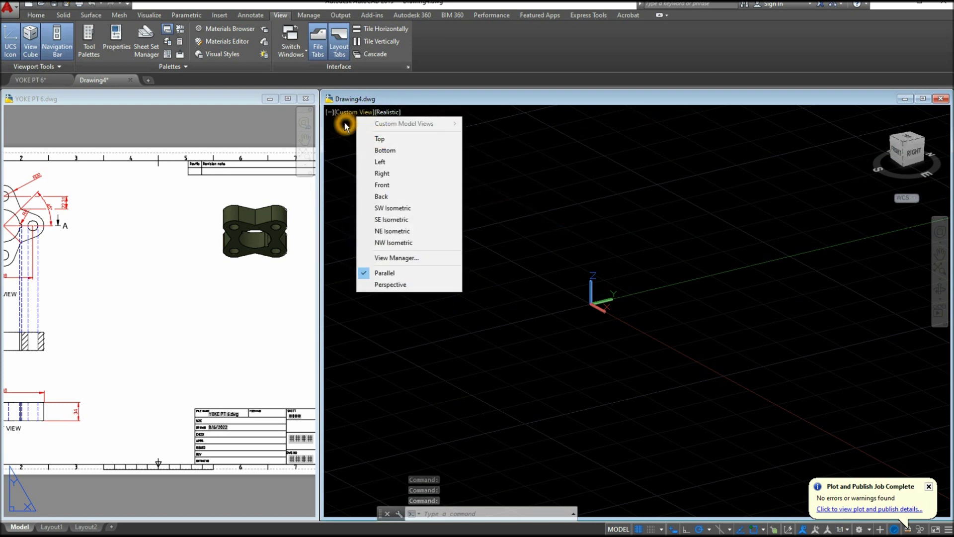
left_click(380, 139)
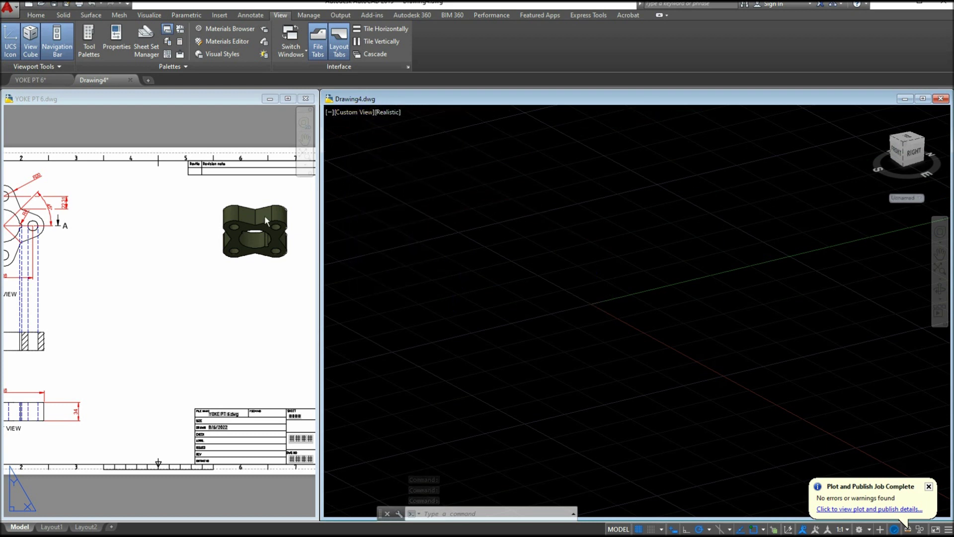
mouse_move(175, 237)
middle_mouse_down()
mouse_move(278, 245)
mouse_move(113, 240)
middle_mouse_up()
scroll(128, 251, "up", 4)
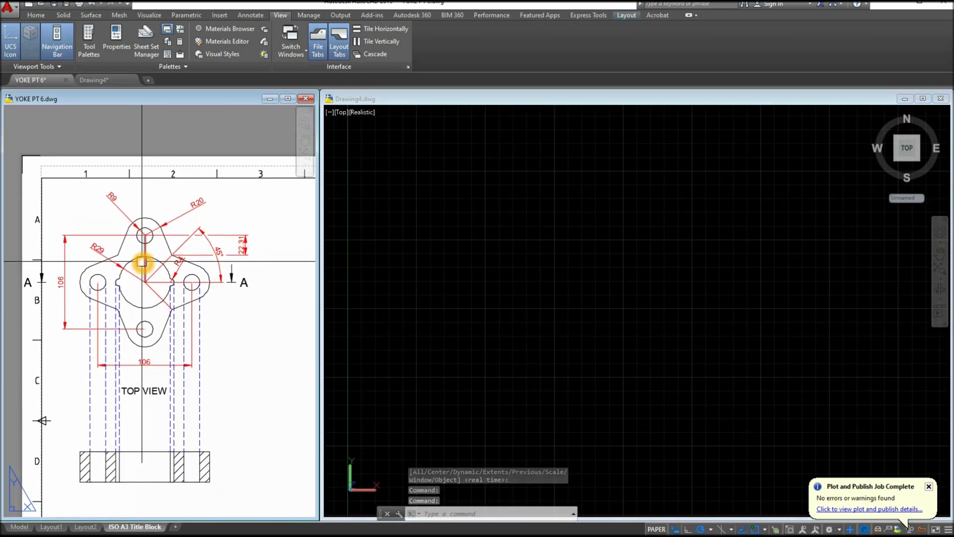
scroll(141, 258, "up", 2)
left_click(451, 264)
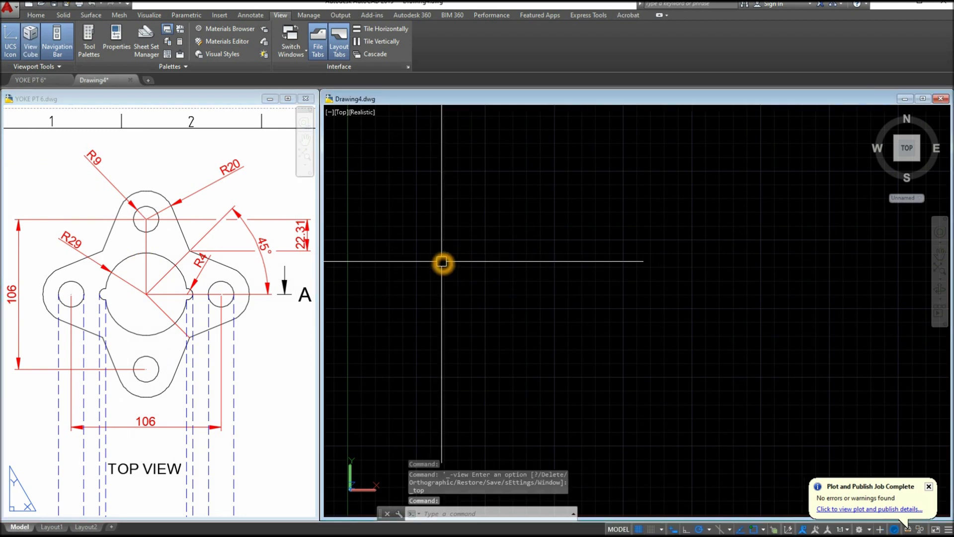
Step: Draw two concentric circles with radii 9 and 20 in the new drawing for the yoke's upper hole and lobe
type("c")
key("Return")
left_click(499, 202)
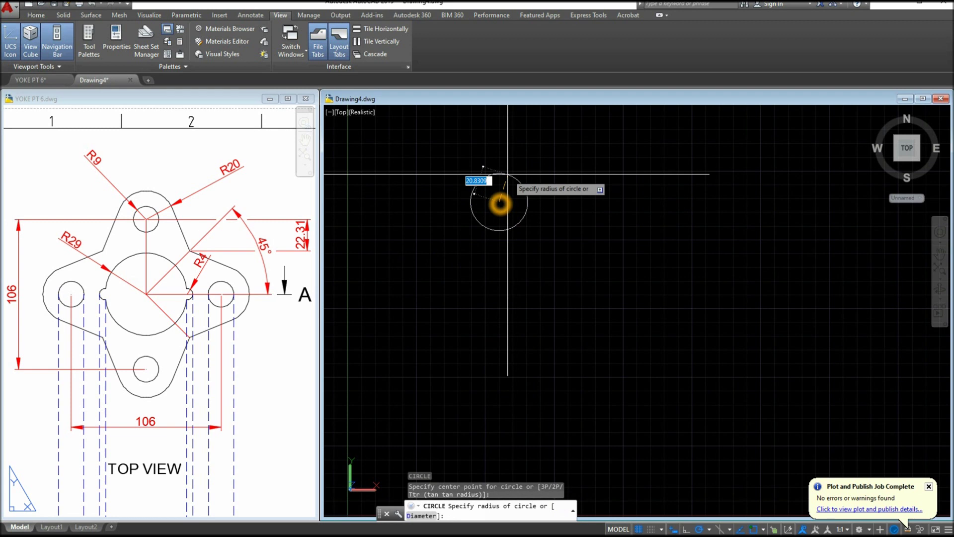
type("9")
key("Return")
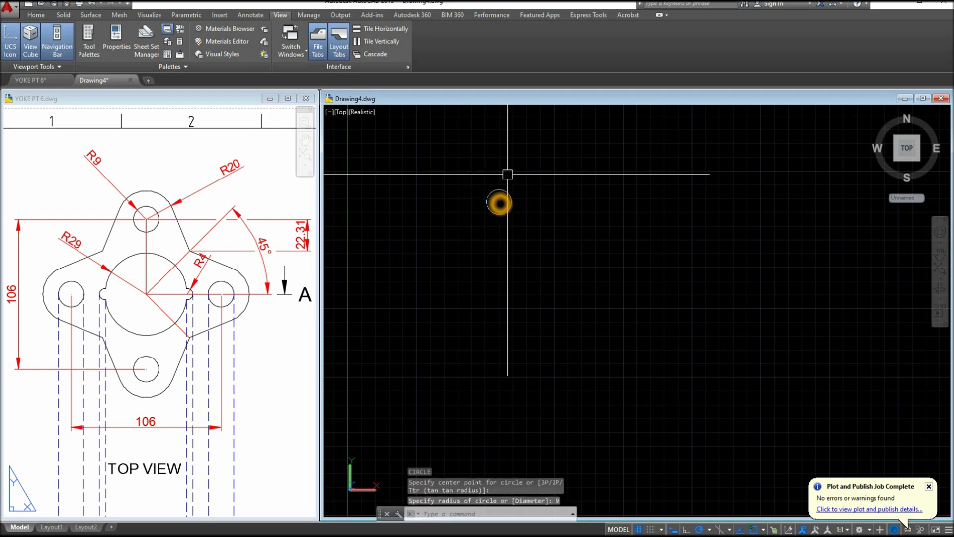
right_click(528, 173)
left_click(567, 179)
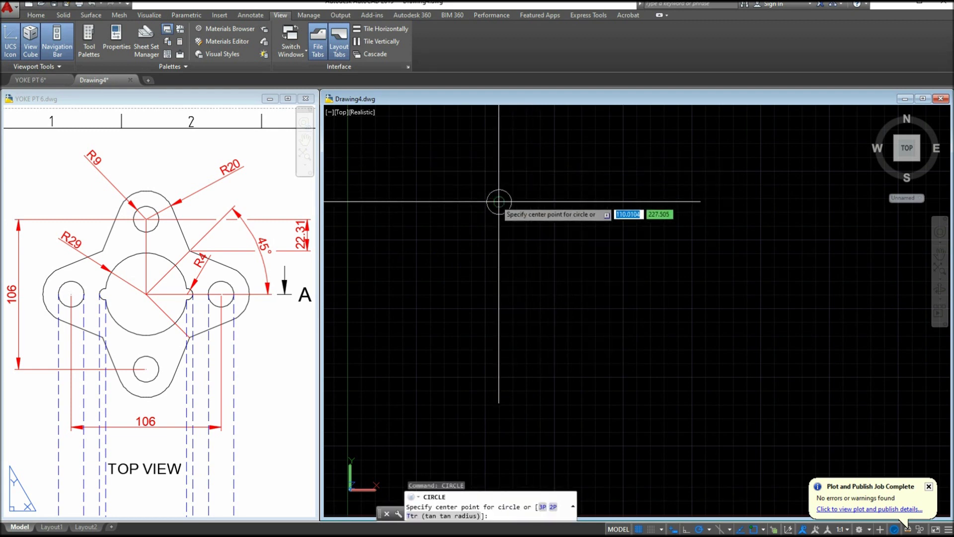
left_click(499, 203)
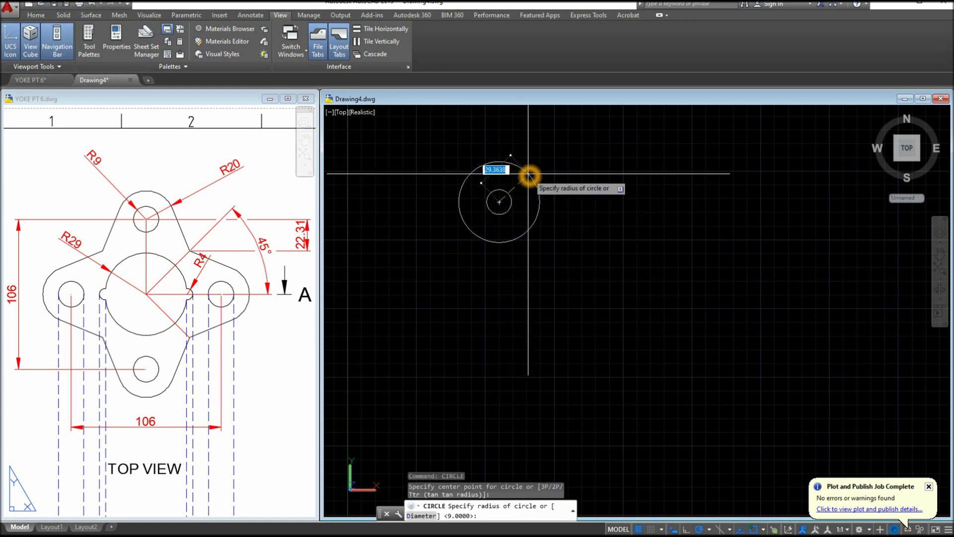
key("Return")
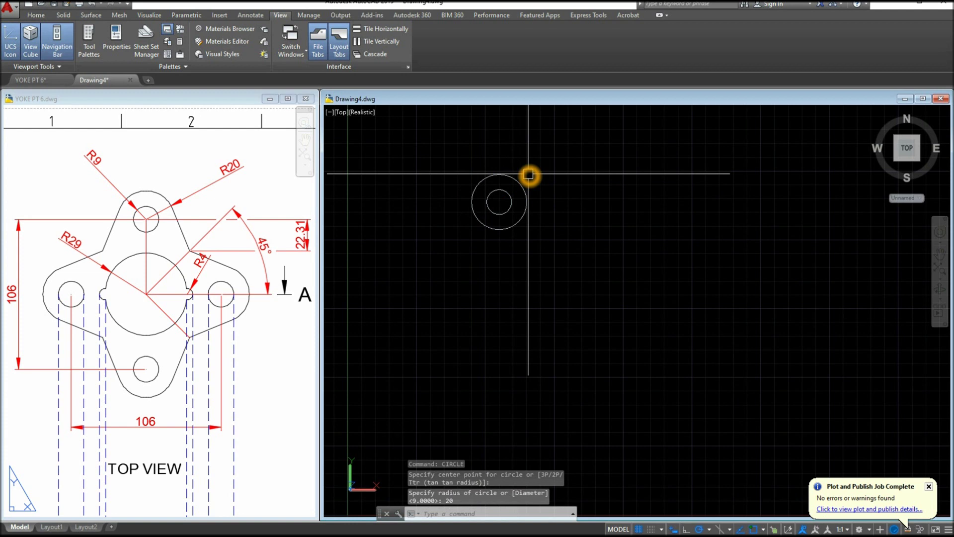
Step: Copy both concentric circles 106 straight down from their centre, matching the vertical hole spacing in the reference drawing
left_click(123, 304)
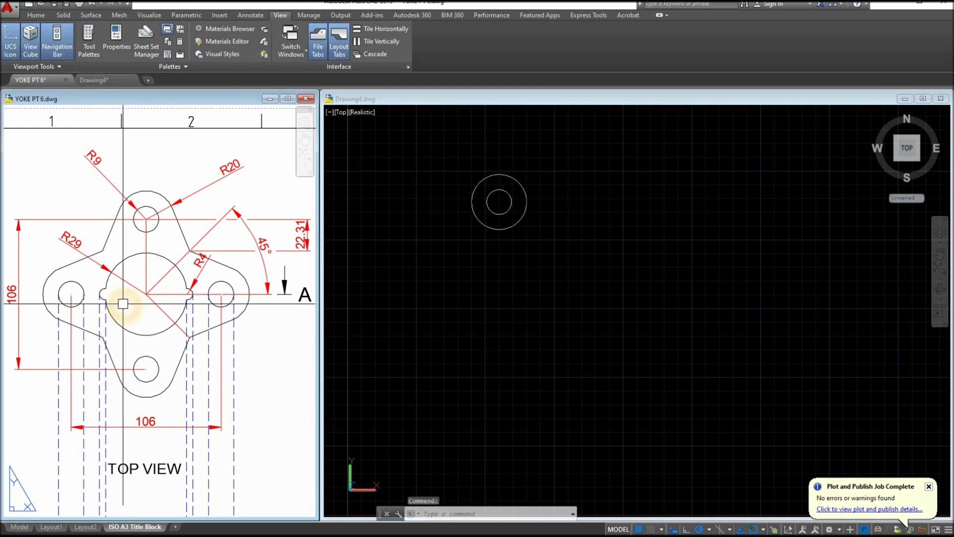
left_click(140, 215)
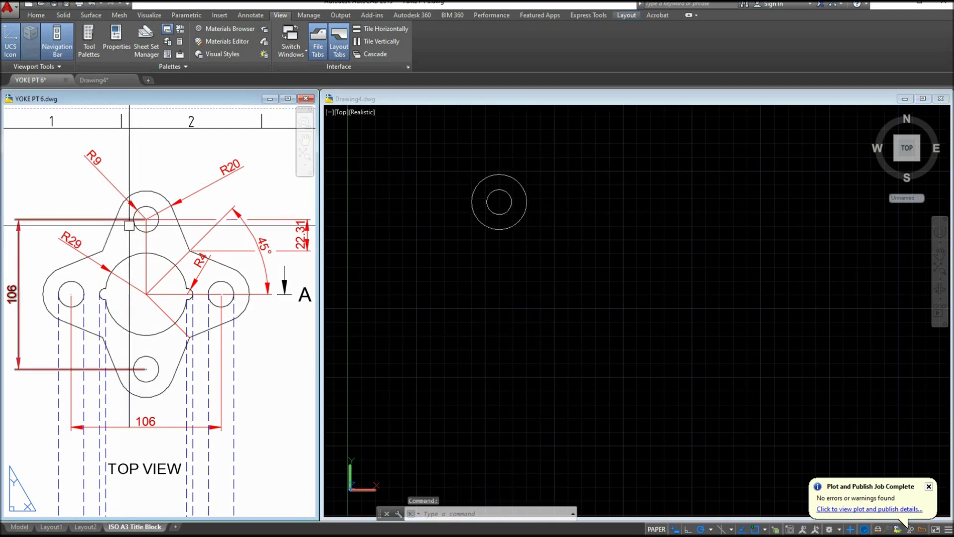
left_click(141, 370)
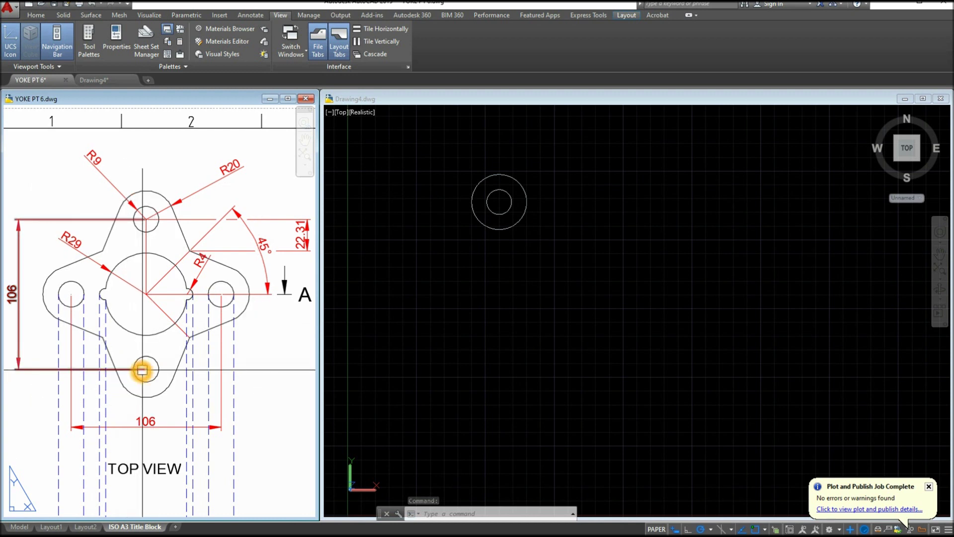
left_click(513, 301)
left_click(515, 244)
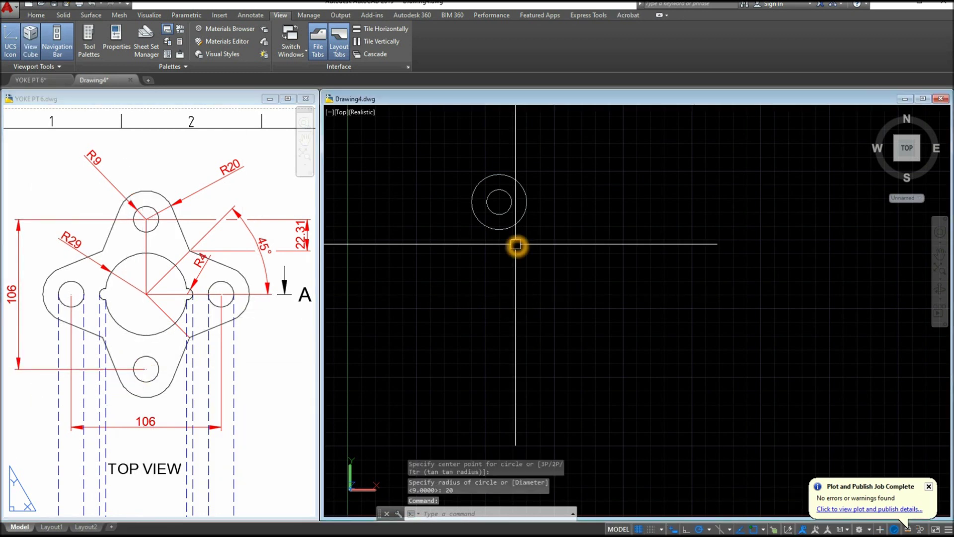
left_click(483, 208)
right_click(591, 163)
left_click(621, 257)
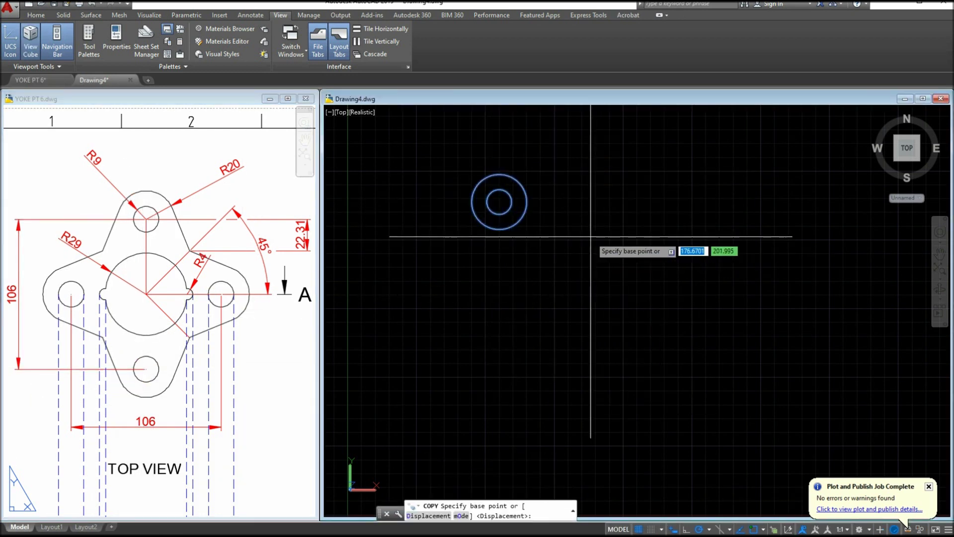
left_click(499, 202)
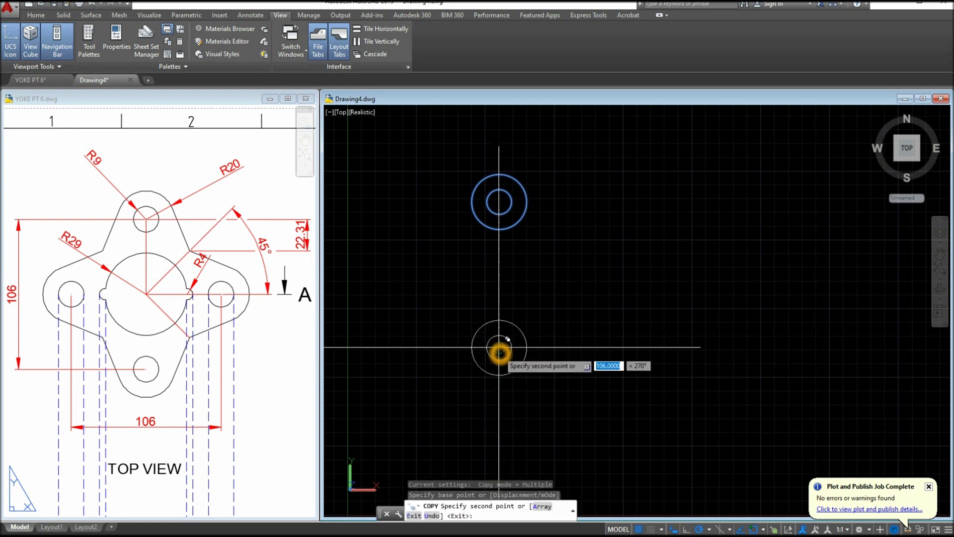
key("Return")
right_click(554, 326)
left_click(572, 332)
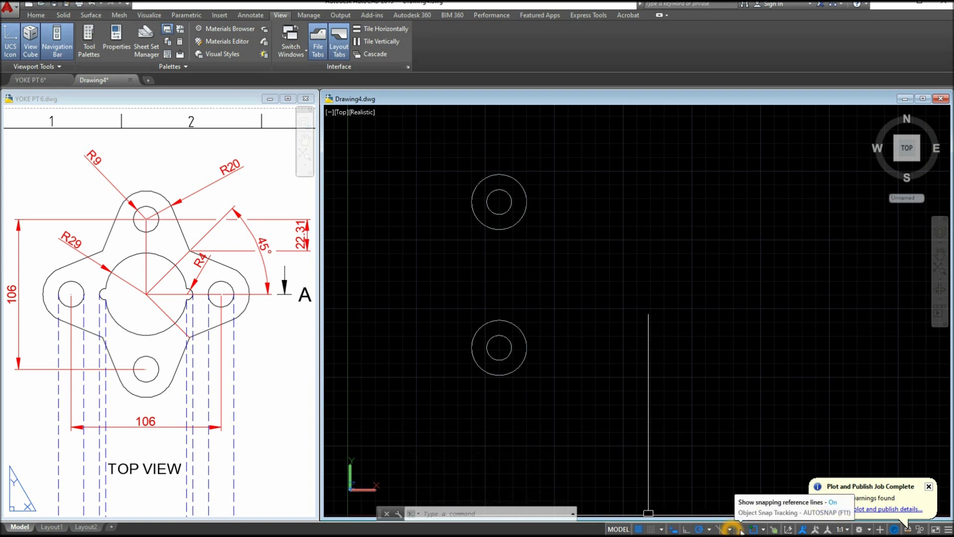
Step: Turn on selection cycling and draw a horizontal line 106 long in the empty area beside the circle pairs
left_click(773, 530)
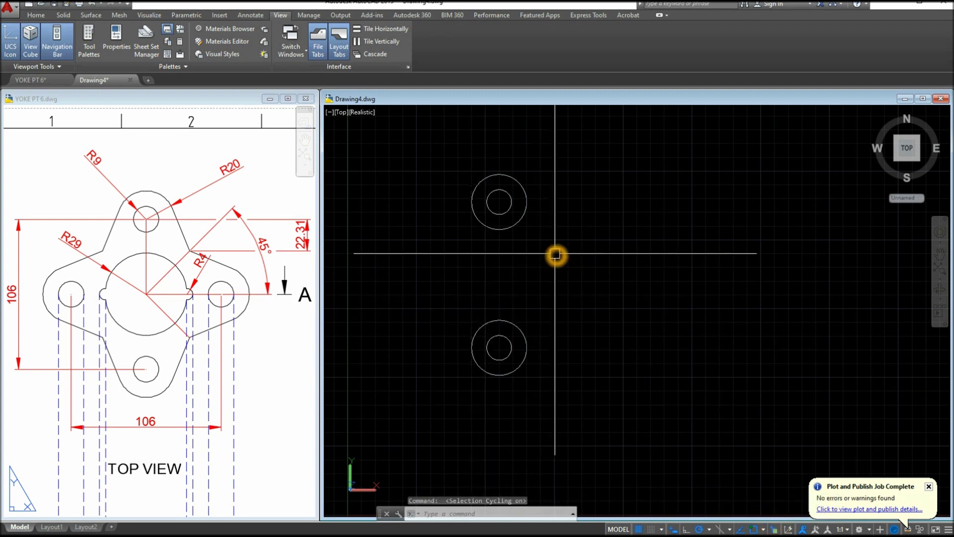
type("l")
key("Return")
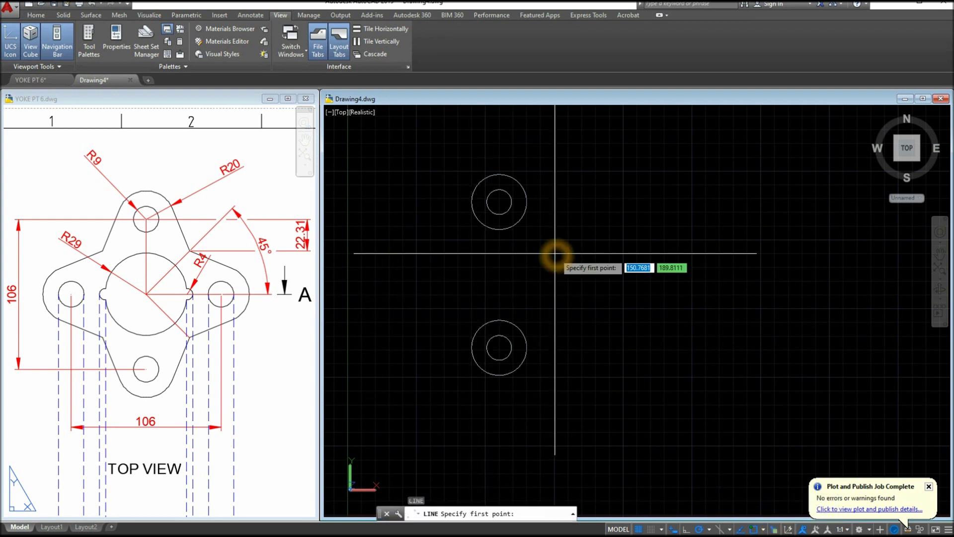
left_click(565, 290)
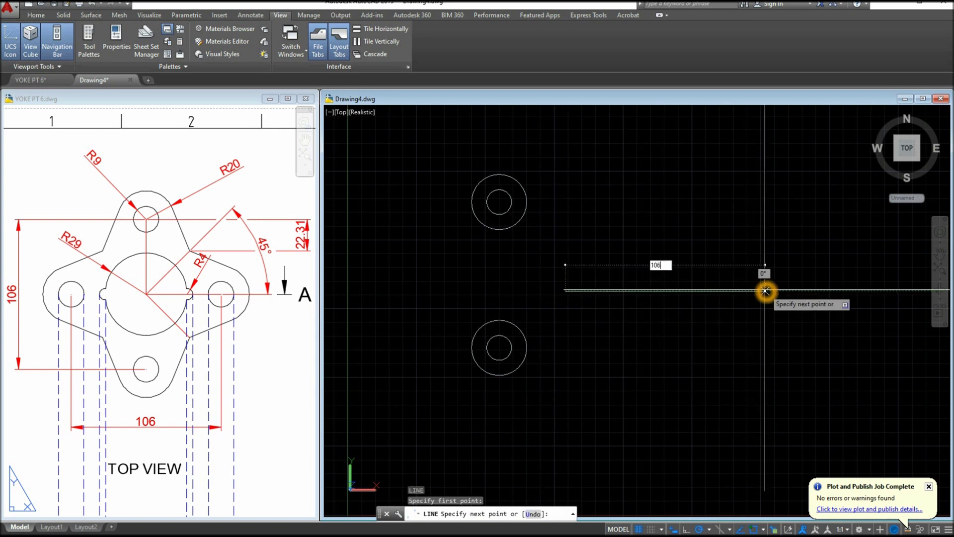
type("106")
key("Return")
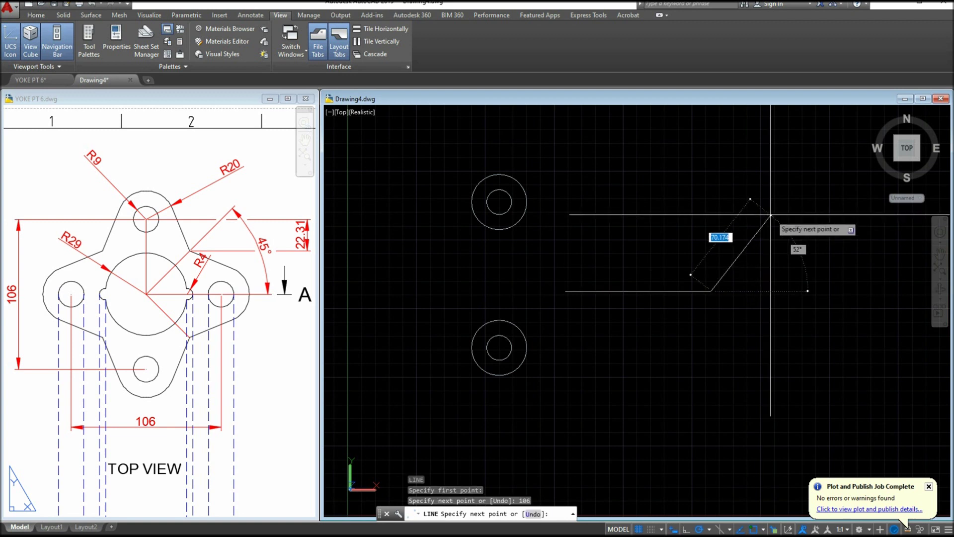
right_click(771, 216)
left_click(798, 223)
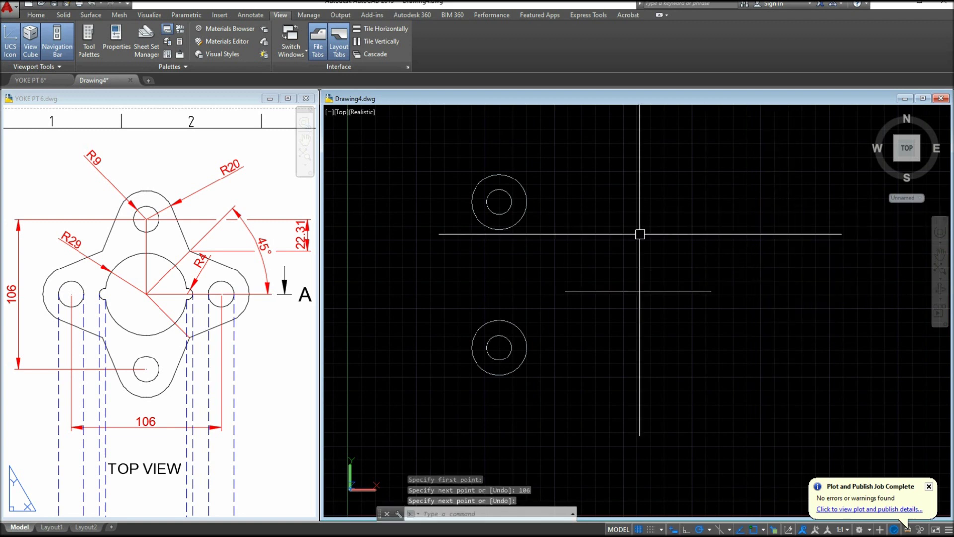
Step: Draw a vertical line joining the centres of the upper and lower circle pairs
right_click(571, 179)
left_click(594, 185)
left_click(499, 202)
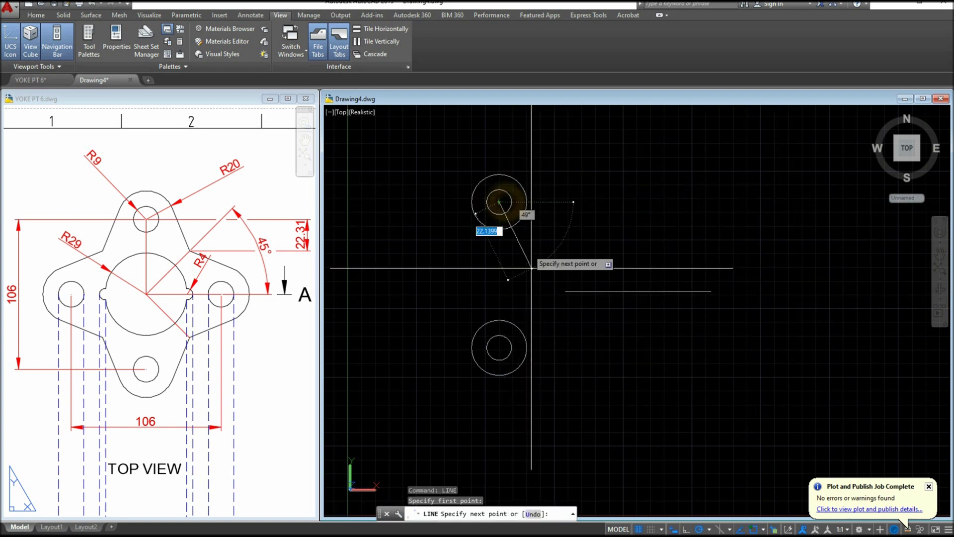
left_click(499, 346)
right_click(598, 258)
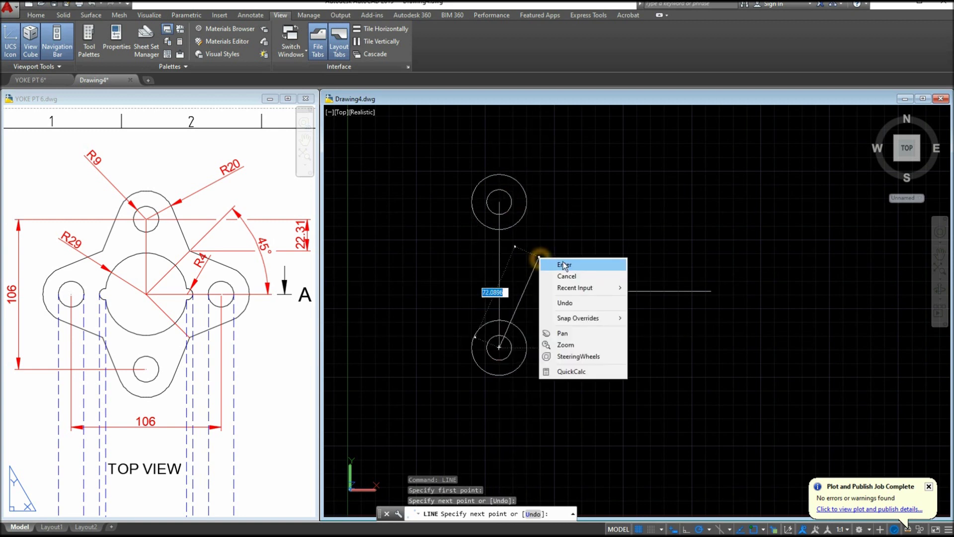
left_click(609, 266)
Step: Move the 106 horizontal line by its midpoint onto the midpoint of the vertical centre line
left_click(621, 291)
right_click(662, 137)
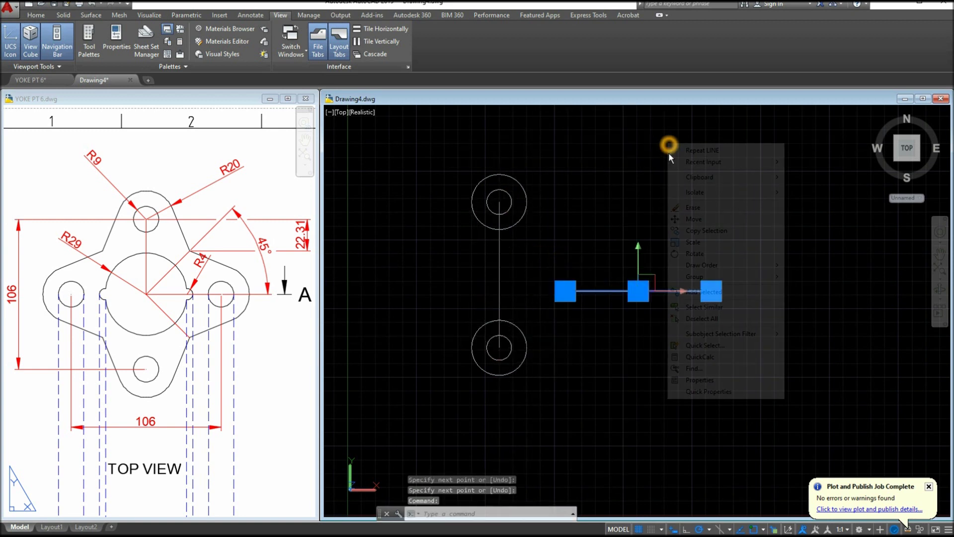
left_click(716, 218)
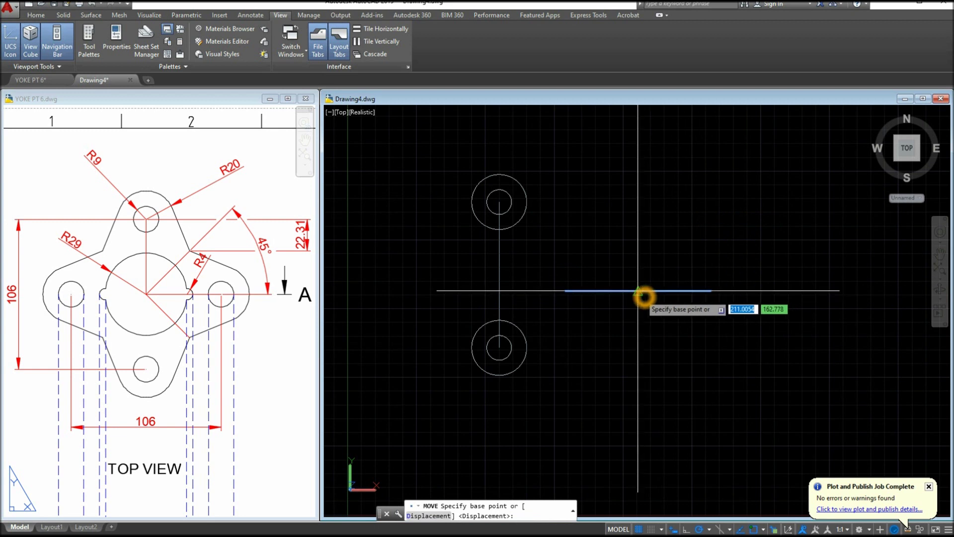
left_click(651, 287)
left_click(499, 274)
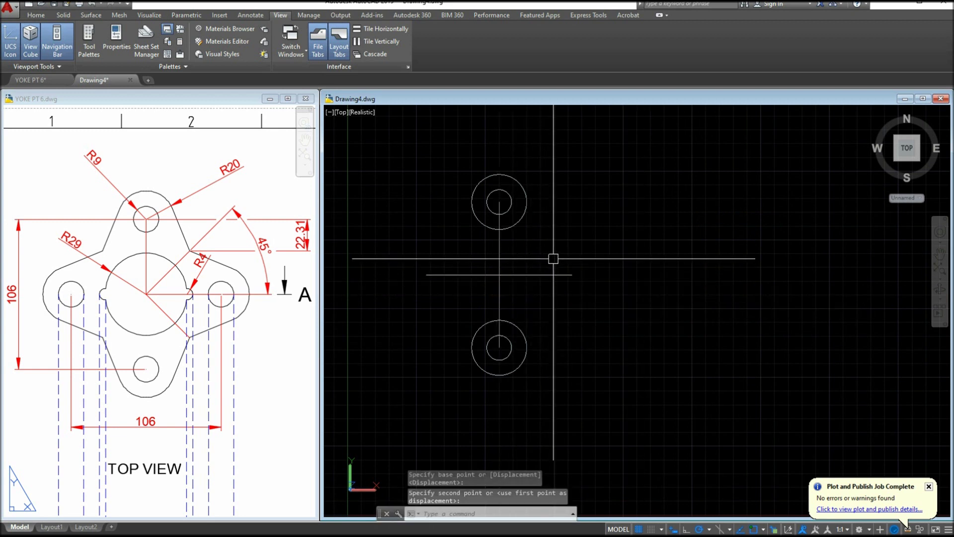
Step: Copy the upper pair of concentric circles from their centre to both ends of the horizontal centre line
left_click(543, 226)
left_click(509, 203)
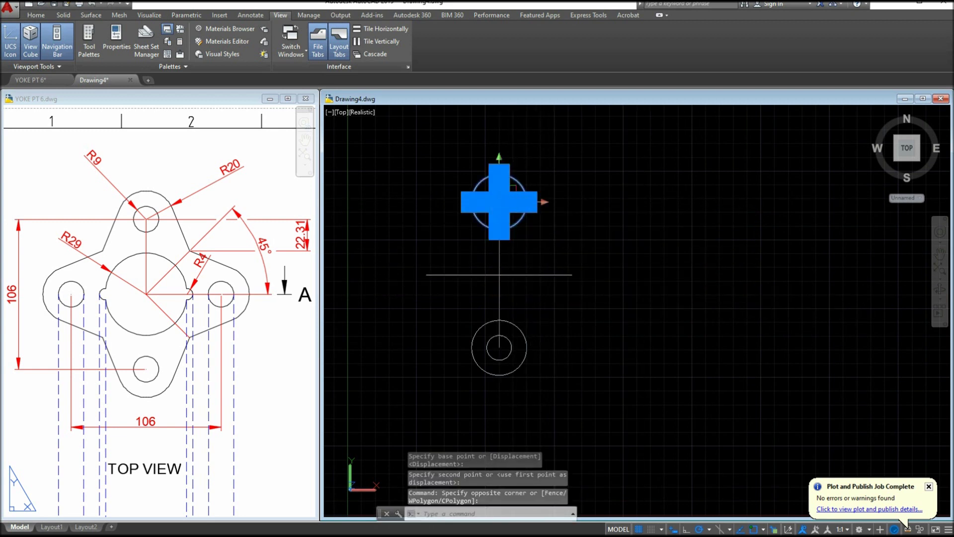
right_click(584, 189)
left_click(630, 277)
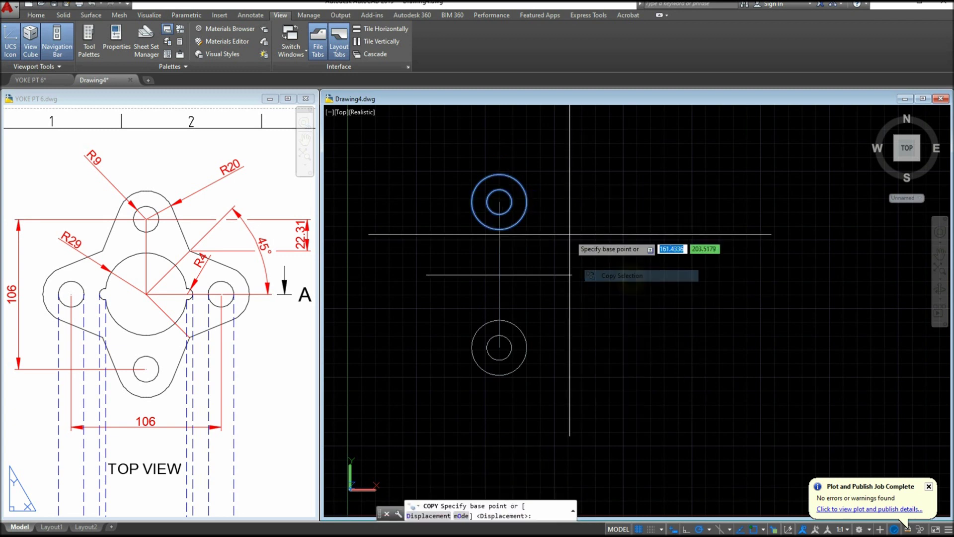
left_click(498, 203)
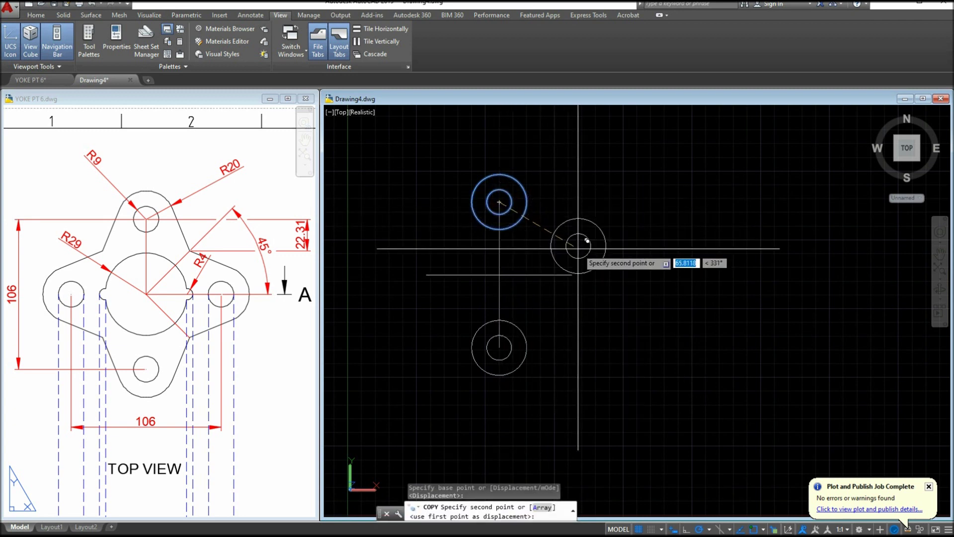
left_click(575, 276)
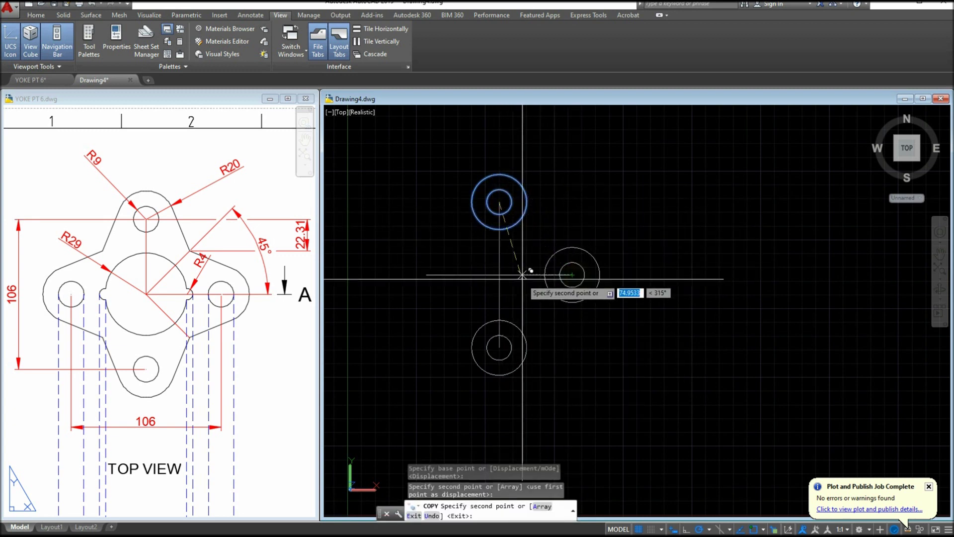
left_click(429, 276)
right_click(549, 204)
left_click(564, 209)
Step: Draw a construction line about 108 long at 45° from the intersection of the centre lines, up between the upper and right-hand circles
scroll(456, 247, "up", 2)
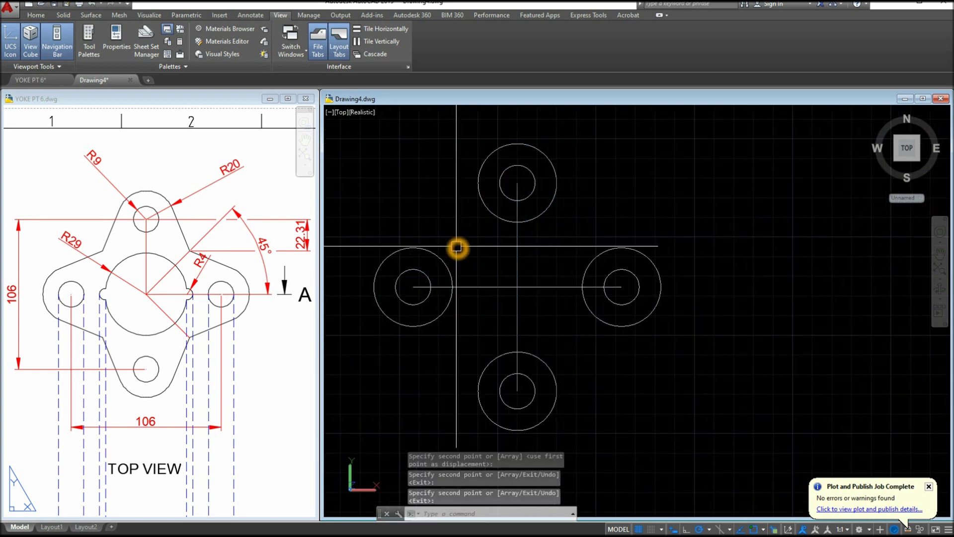
middle_click_drag(457, 247, 449, 256)
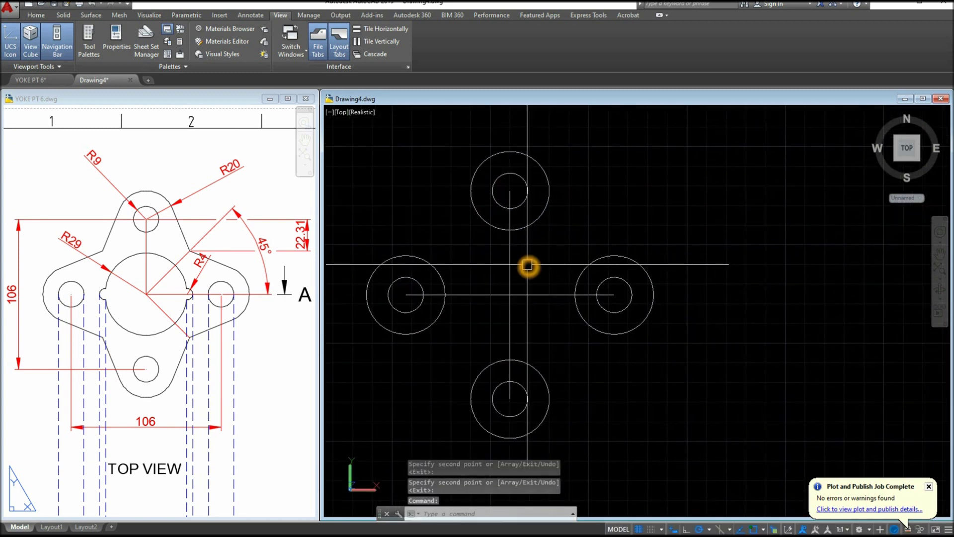
type("l")
key("Return")
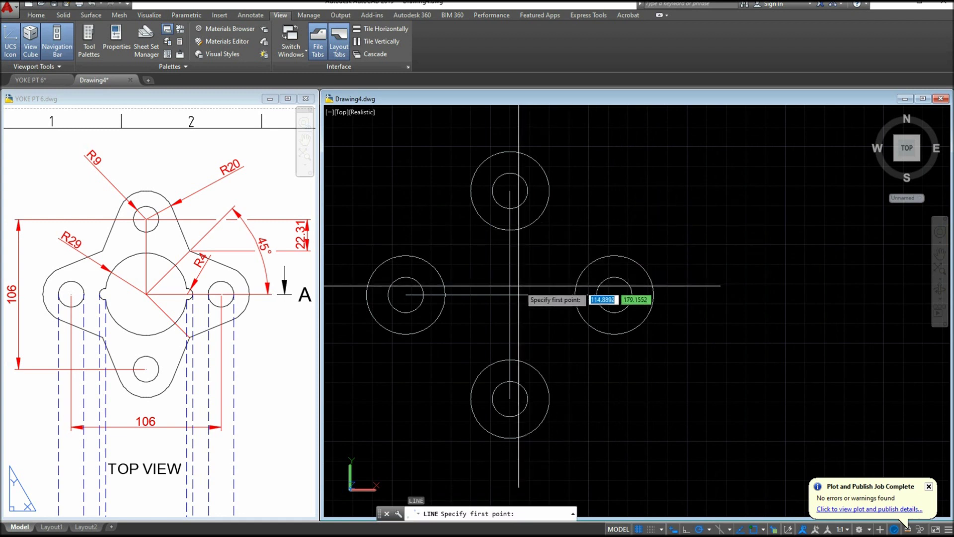
left_click(511, 296)
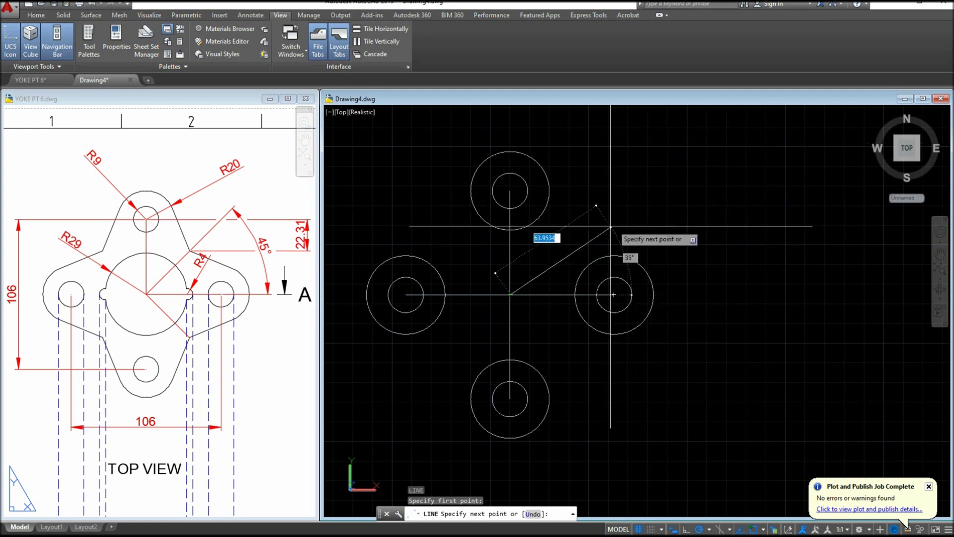
left_click(686, 179)
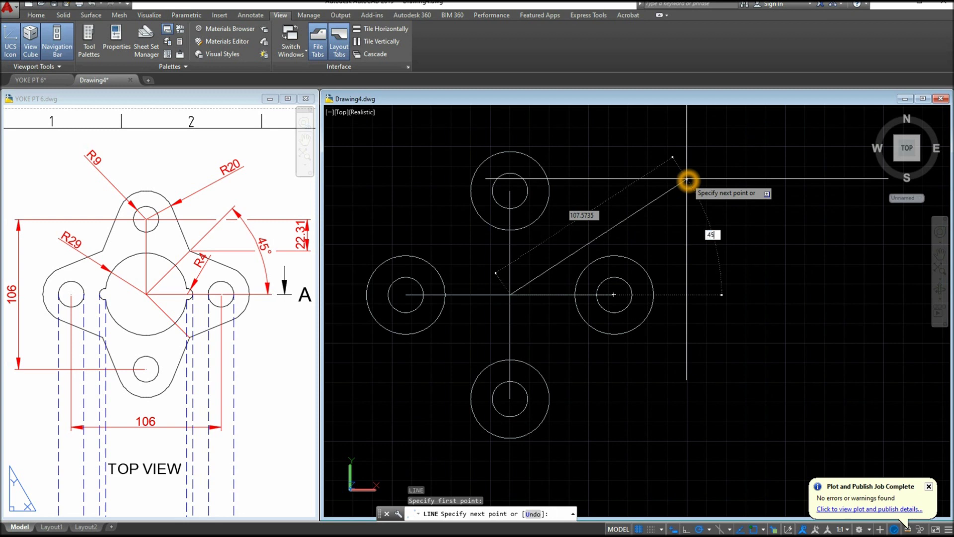
key("Return")
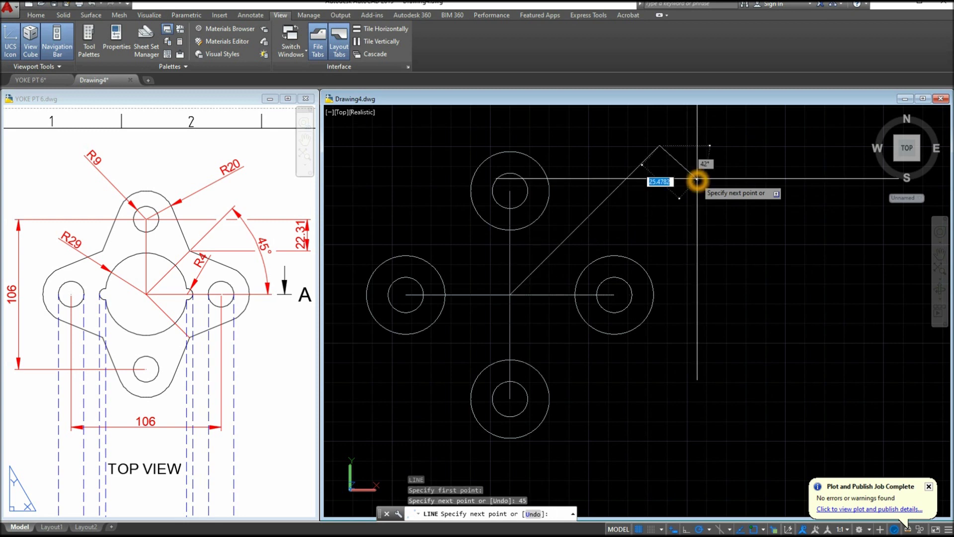
right_click(698, 180)
left_click(721, 187)
Step: Enlarge the 22.31 offset dimension in the YOKE PT 6 reference and erase the vertical centre line in the new drawing
left_click(147, 222)
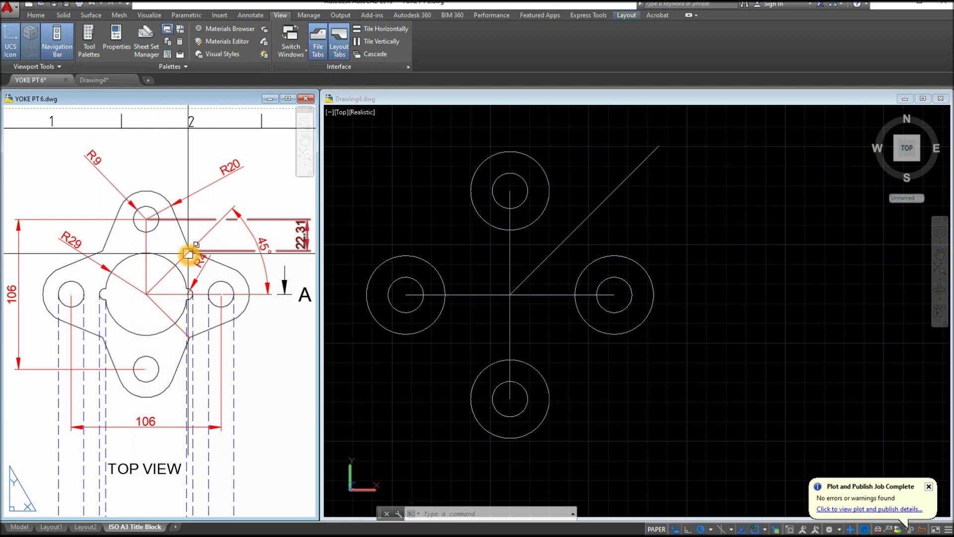
scroll(191, 253, "up", 3)
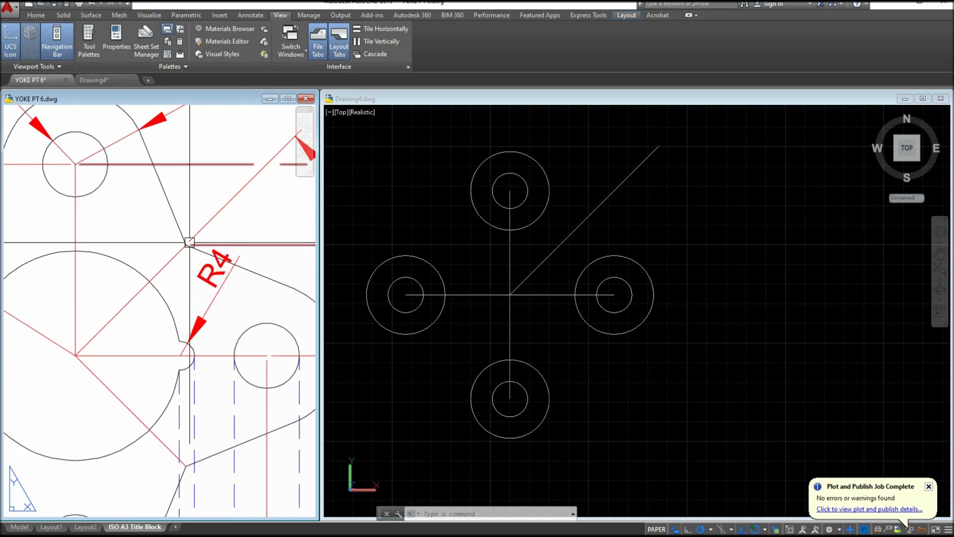
scroll(190, 248, "down", 3)
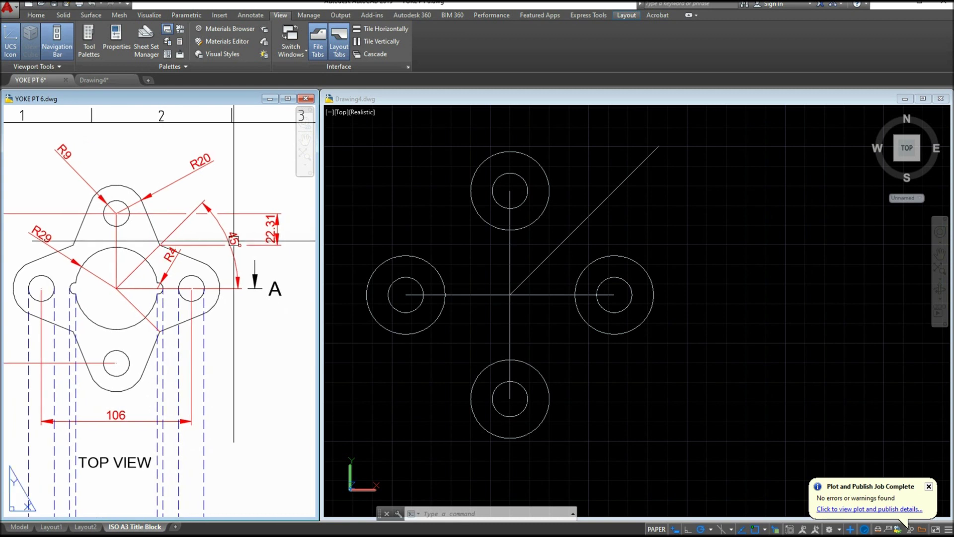
scroll(277, 238, "up", 2)
left_click(467, 241)
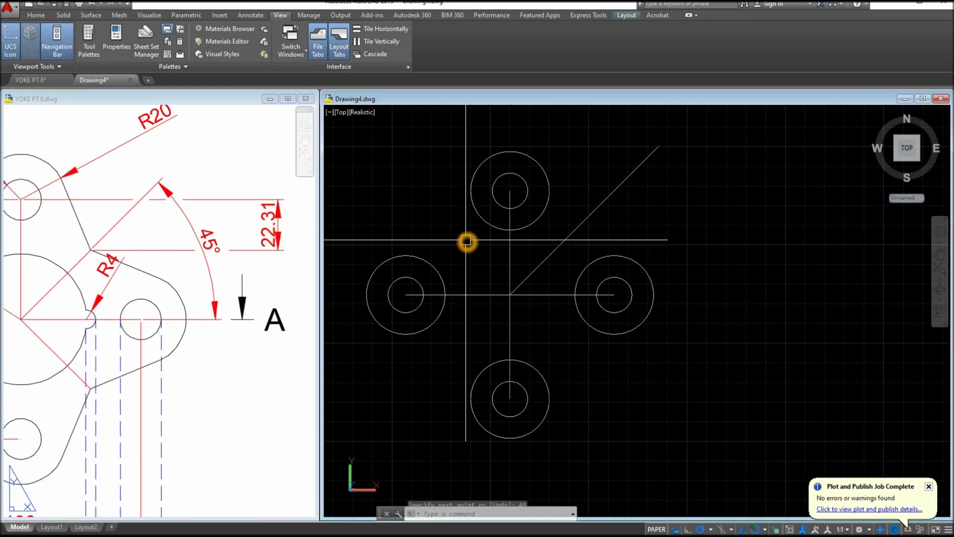
left_click(510, 248)
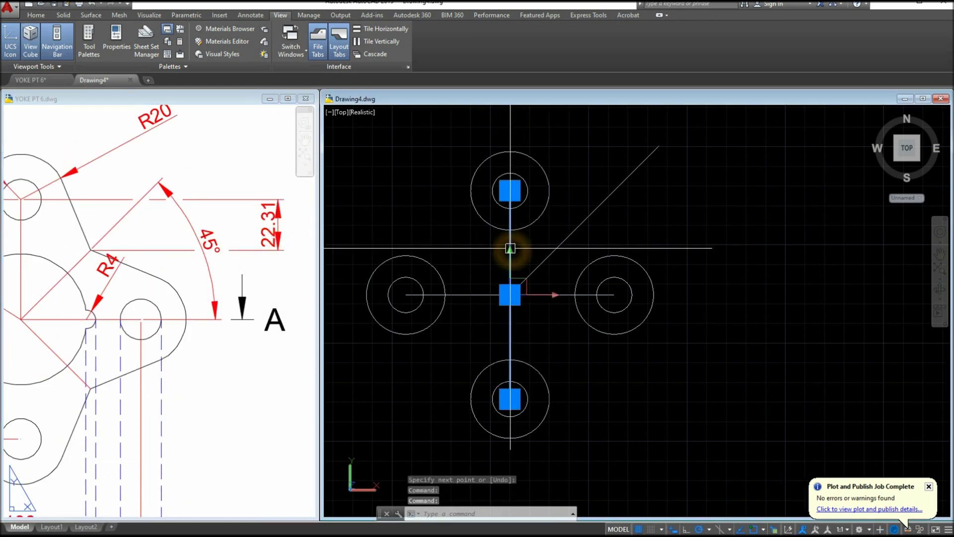
key("Delete")
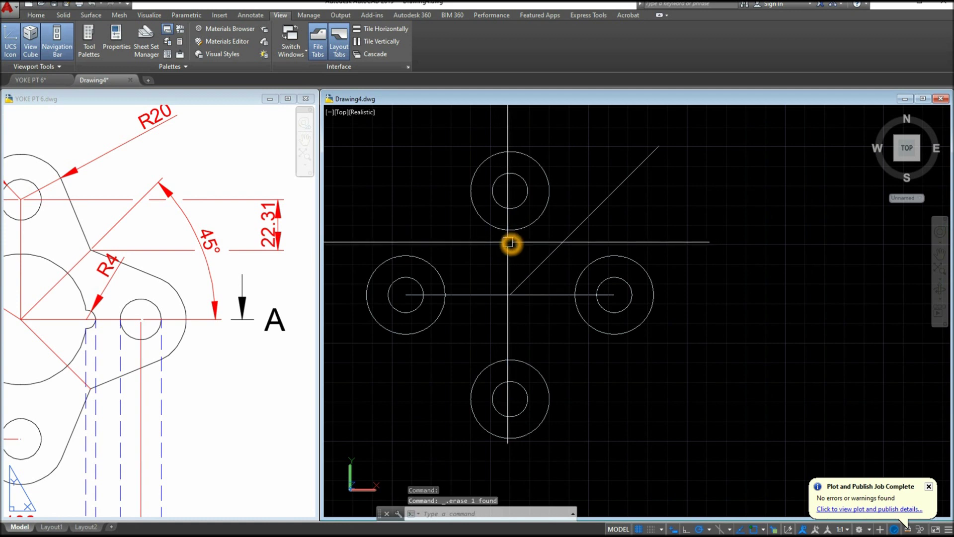
Step: Draw a line 22.31 straight down from the upper circles' centre and continue it horizontally to the right across the 45° line
type("l")
key("Return")
left_click(510, 191)
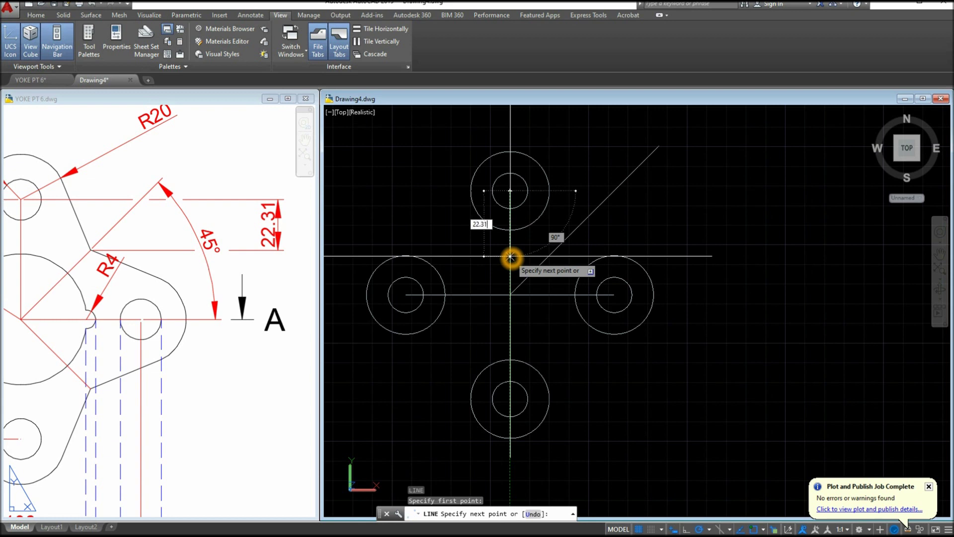
key("Return")
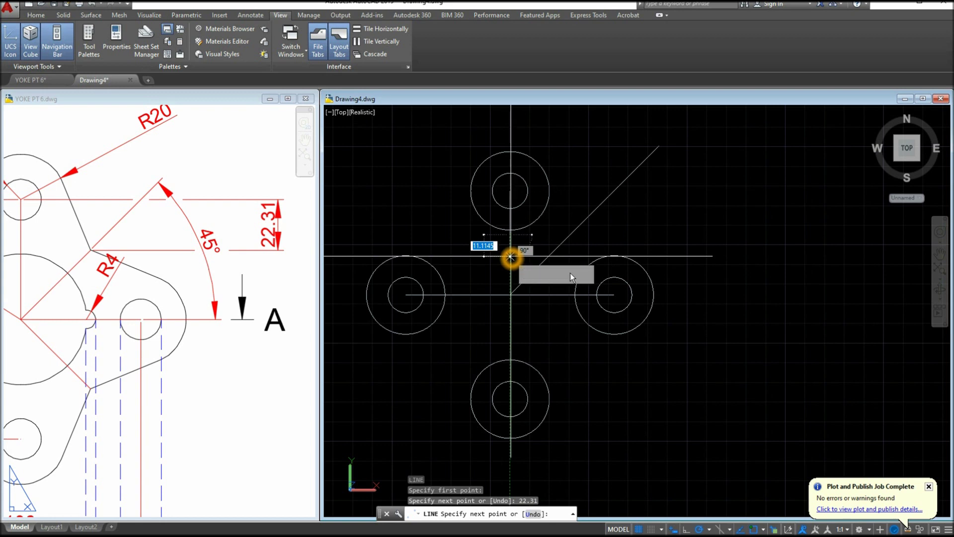
left_click(704, 235)
right_click(720, 217)
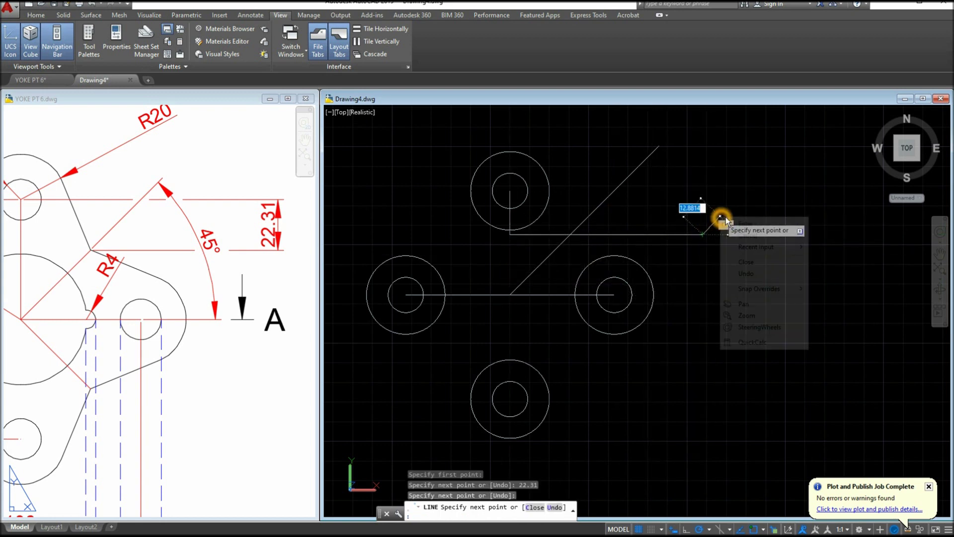
left_click(739, 222)
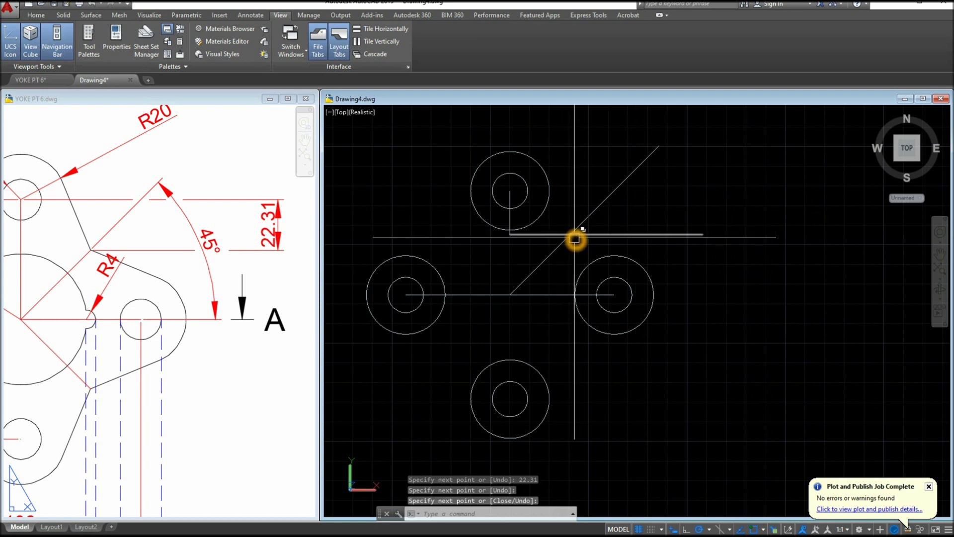
Step: Trim the 45° line and the horizontal offset line beyond their intersection, leaving them meeting at the yoke's inner corner point
scroll(575, 238, "up", 3)
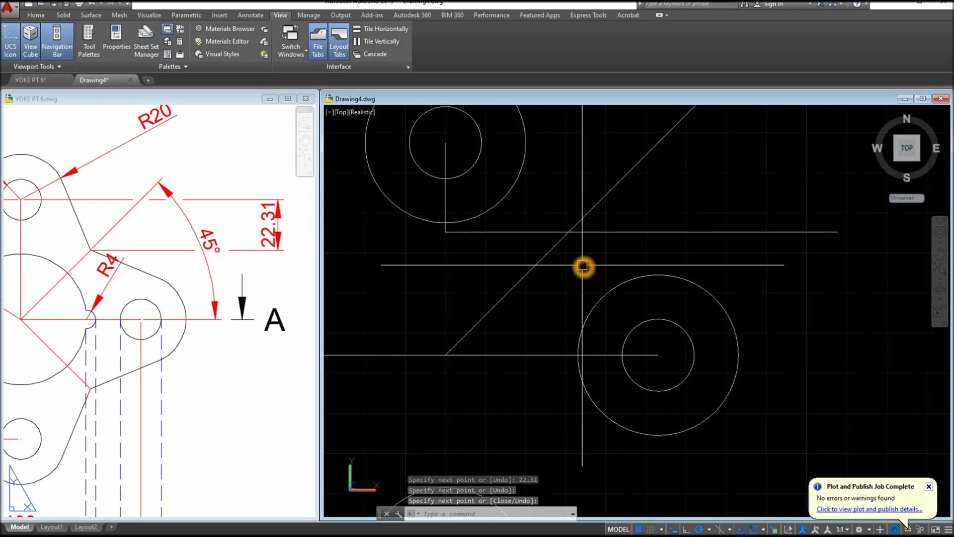
type("T")
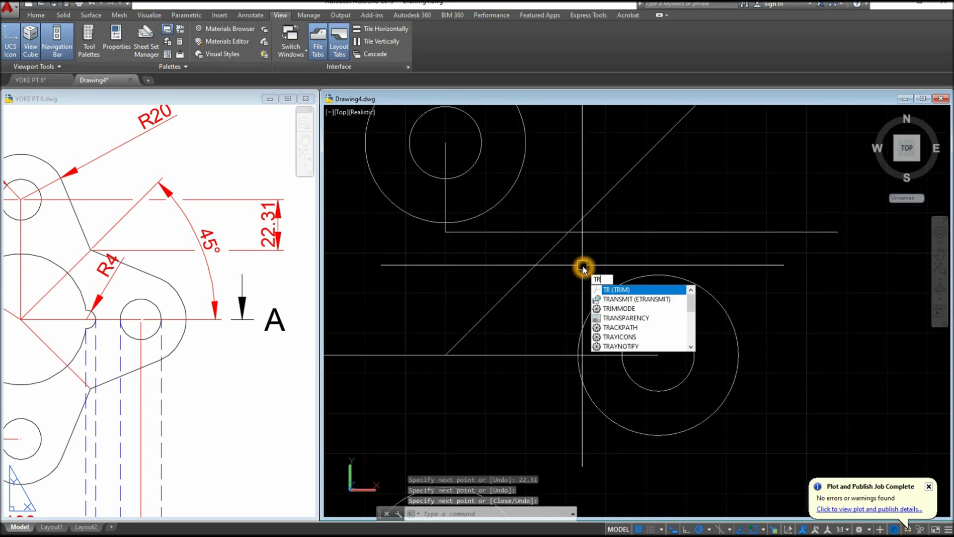
type("R")
key("Return")
key("Return")
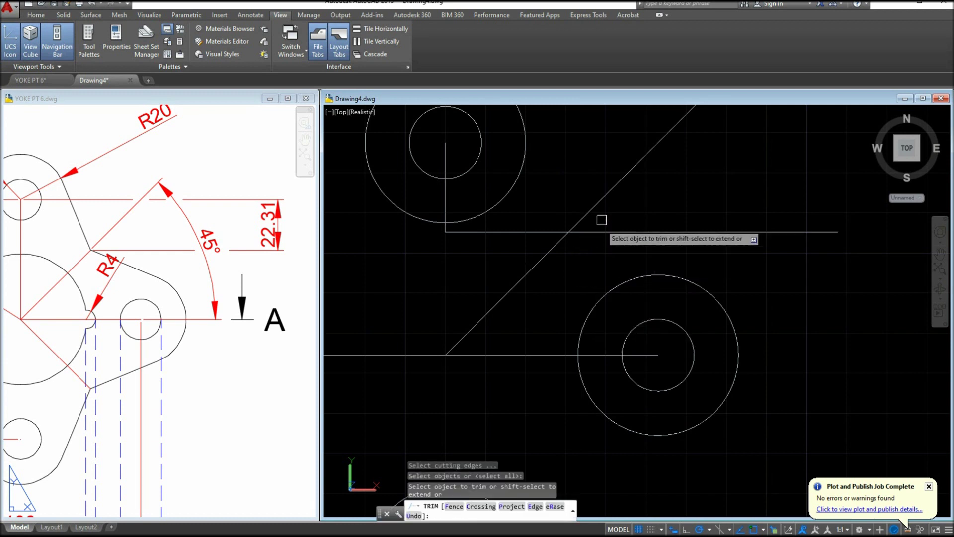
left_click(604, 198)
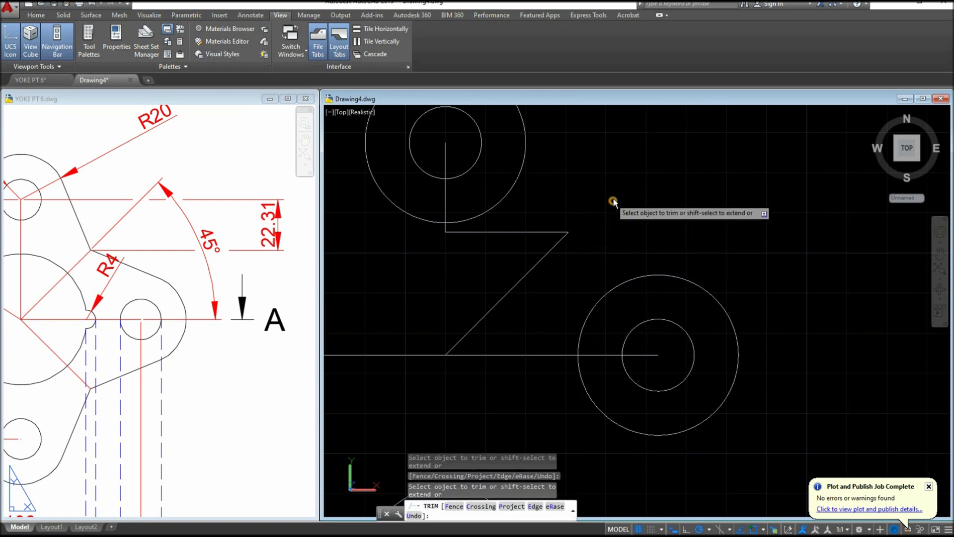
right_click(611, 198)
left_click(633, 304)
scroll(562, 201, "down", 4)
left_click_drag(561, 200, 553, 201)
key("Escape")
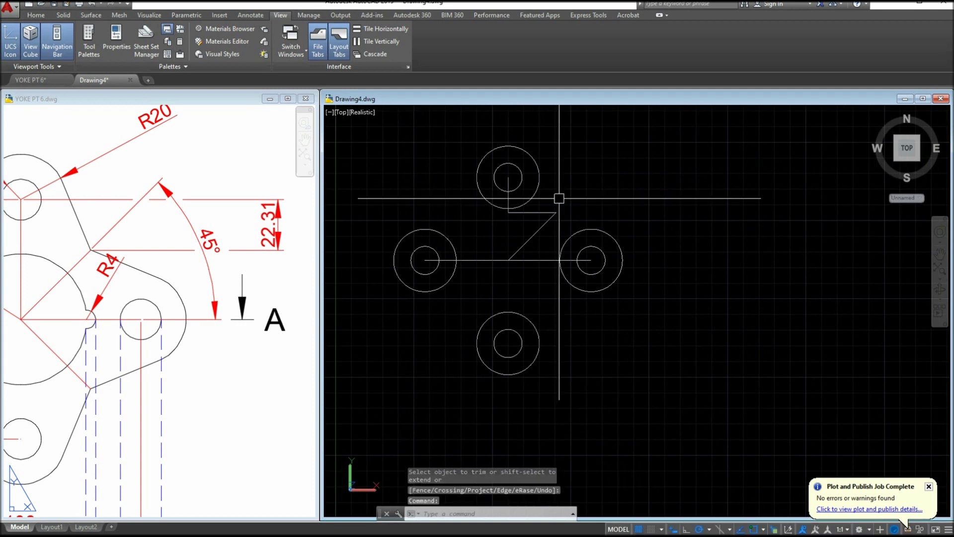
Step: Draw a line tangent from the right side of the upper outer circle to the yoke's inner corner point
type("l")
key("Return")
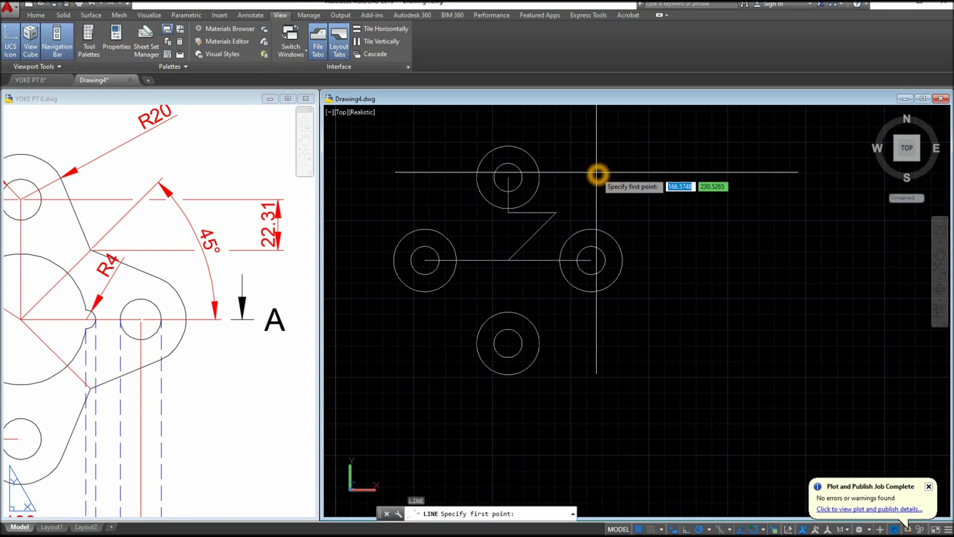
right_click(557, 159, "shift")
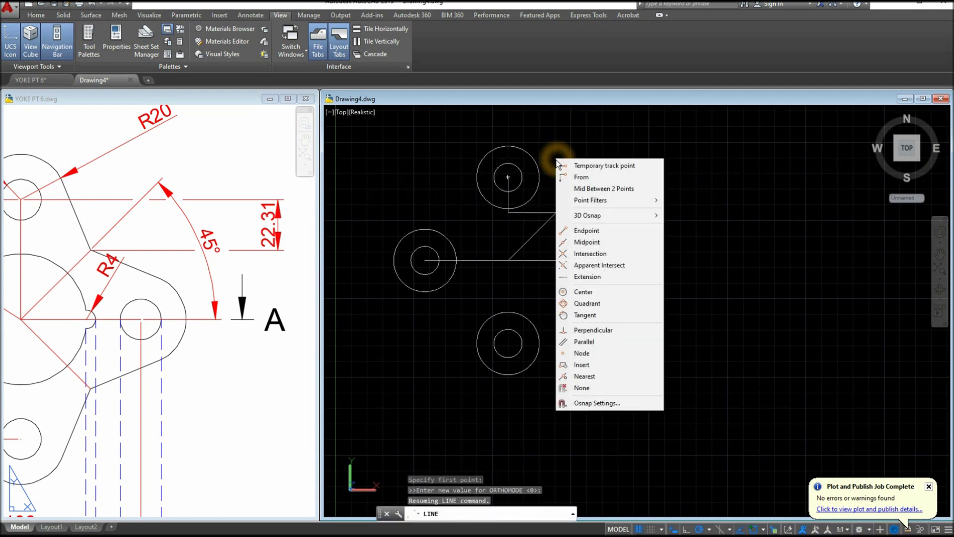
left_click(593, 315)
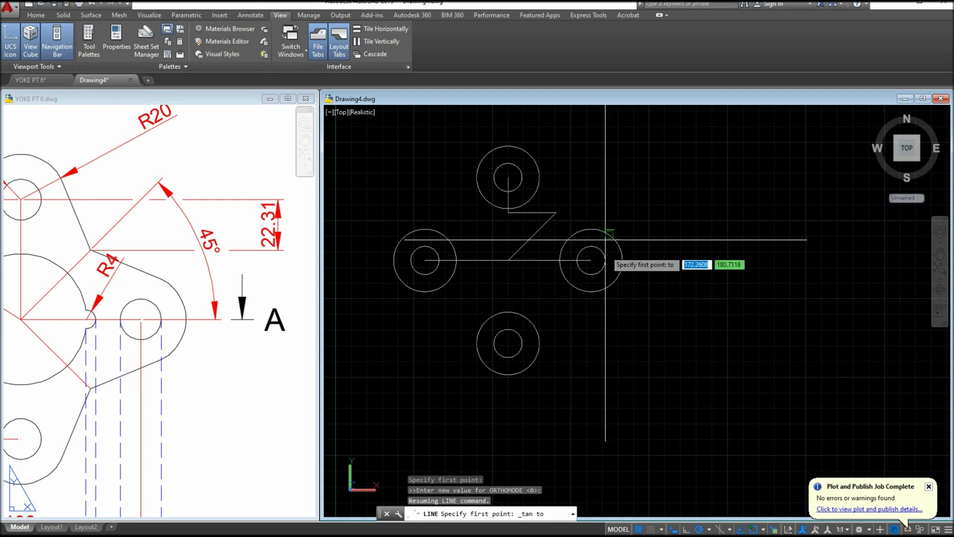
left_click(533, 159)
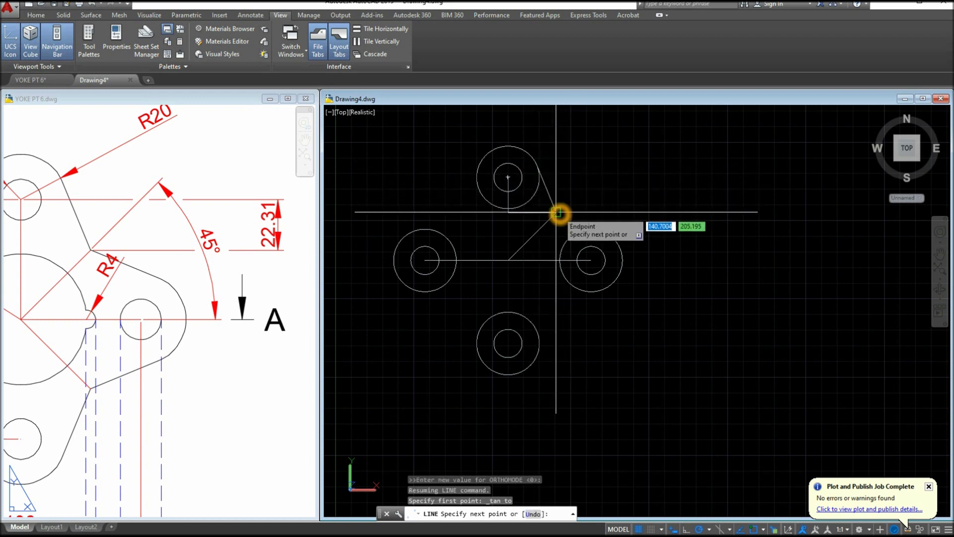
left_click(556, 213)
right_click(578, 193)
left_click(589, 196)
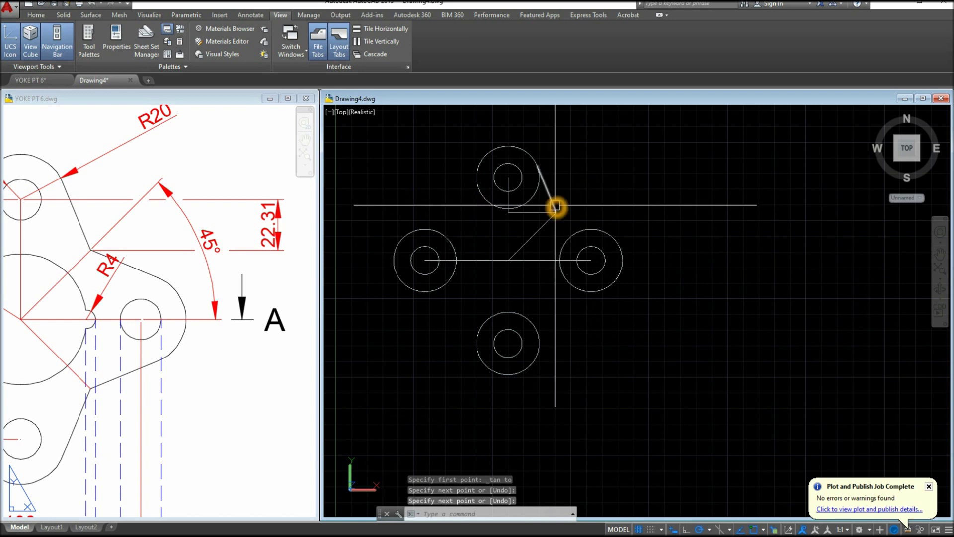
Step: Draw a line tangent from the top of the right-hand outer circle to the same inner corner point
scroll(559, 205, "up", 3)
middle_click_drag(575, 202, 575, 208)
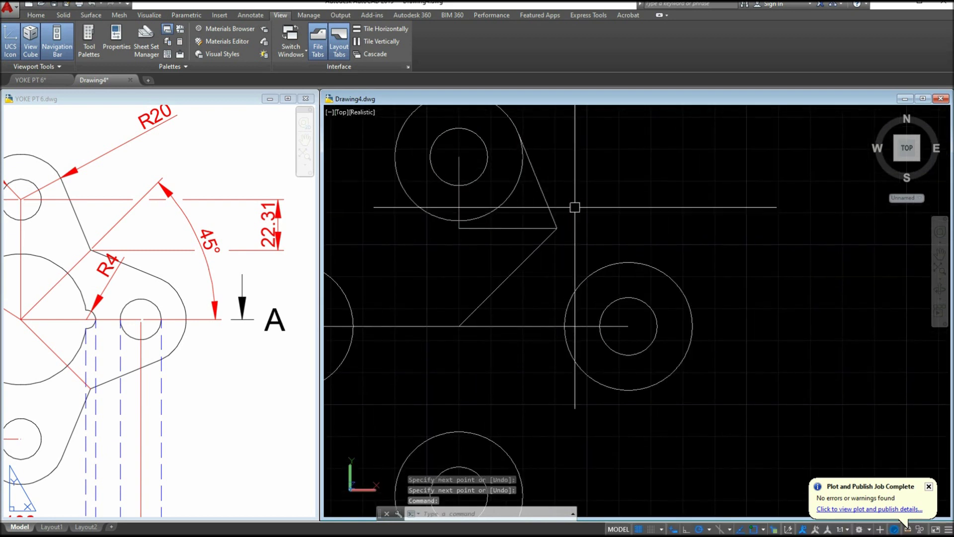
scroll(575, 207, "down", 2)
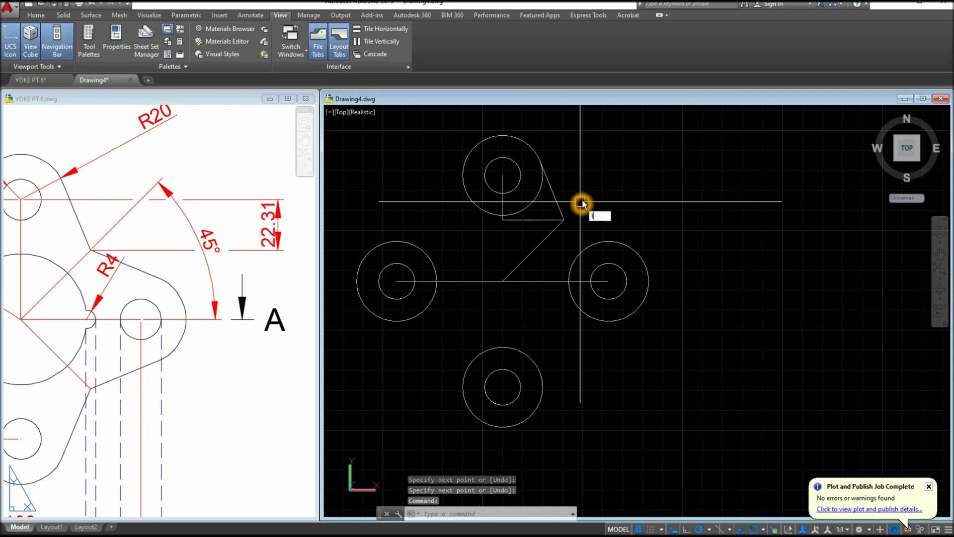
key("Return")
right_click(596, 213, "shift")
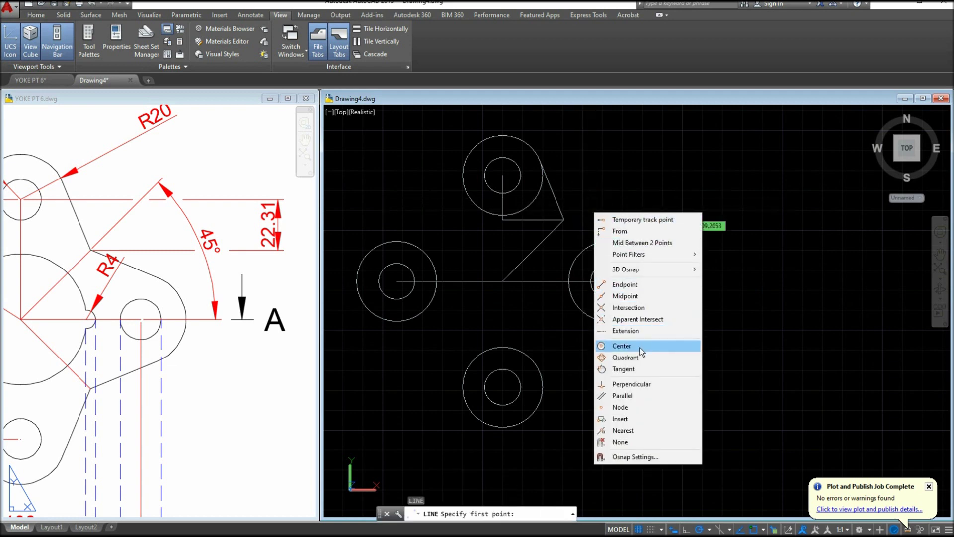
left_click(636, 370)
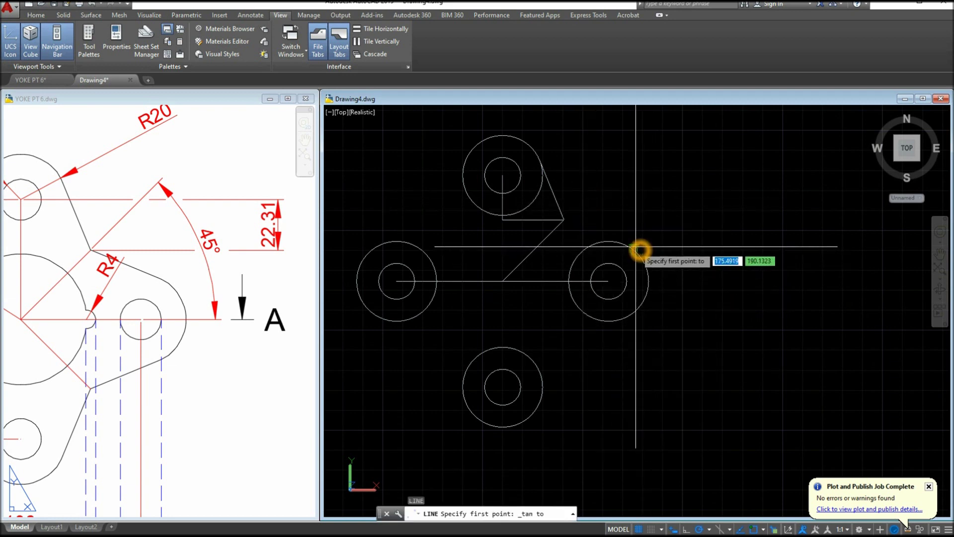
left_click(564, 220)
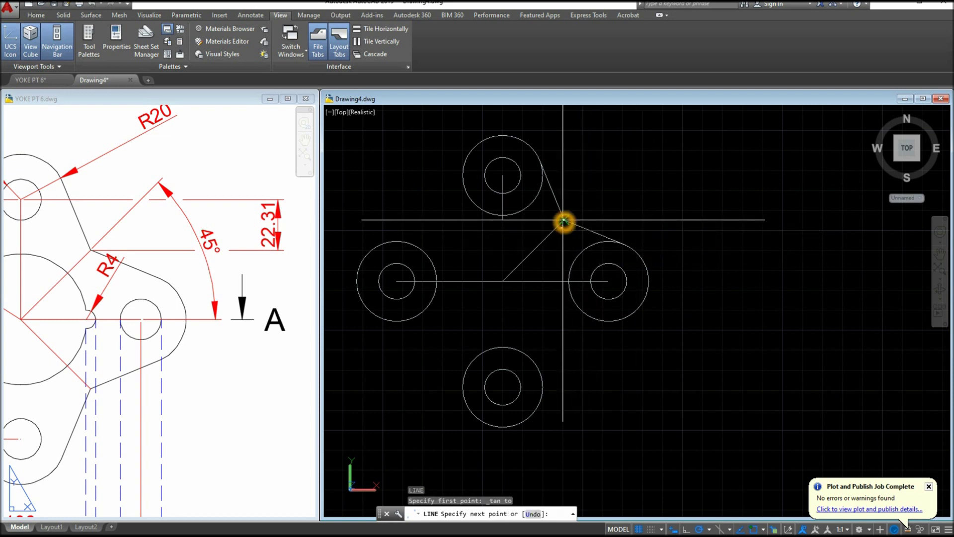
right_click(588, 193)
left_click(604, 199)
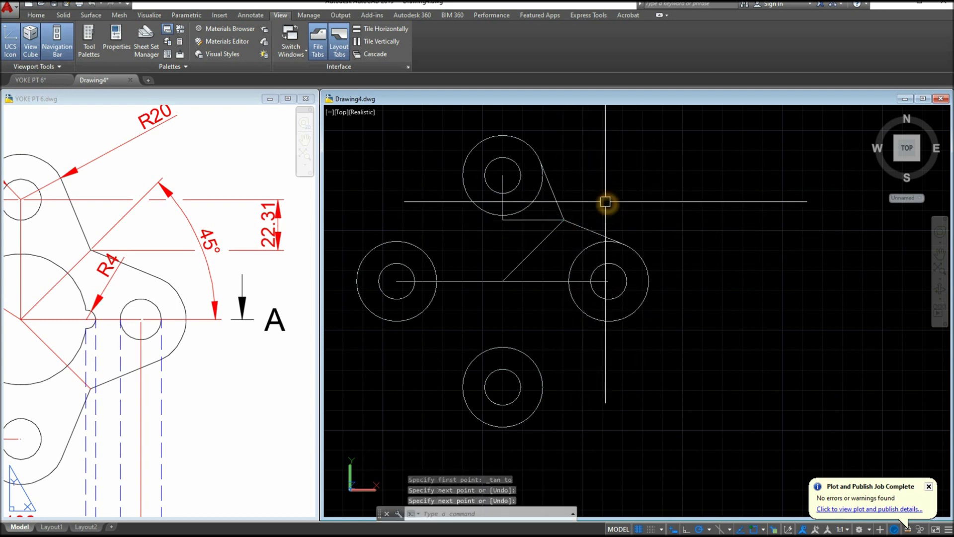
Step: Erase the 45° construction line and the horizontal and vertical offset lines below the upper circles
left_click(535, 251)
left_click(535, 250)
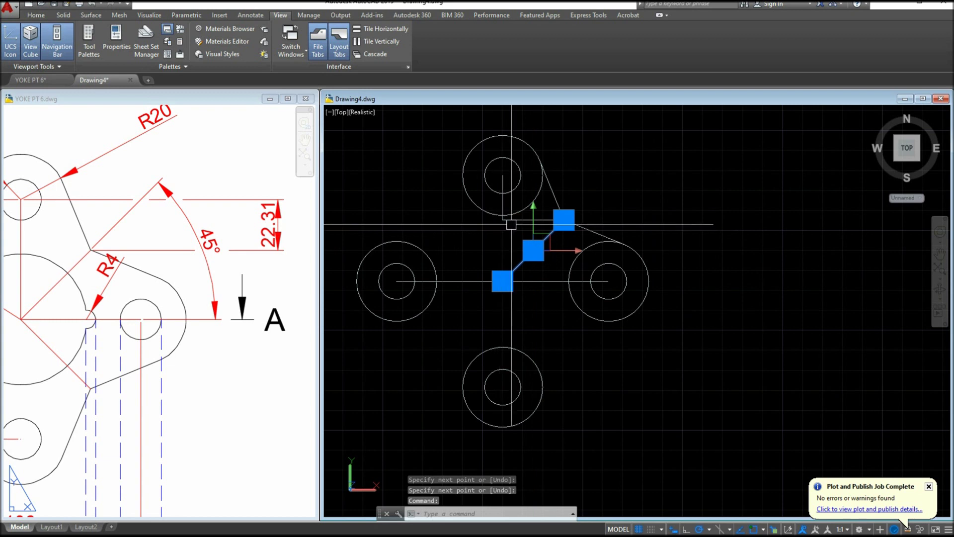
left_click(520, 219)
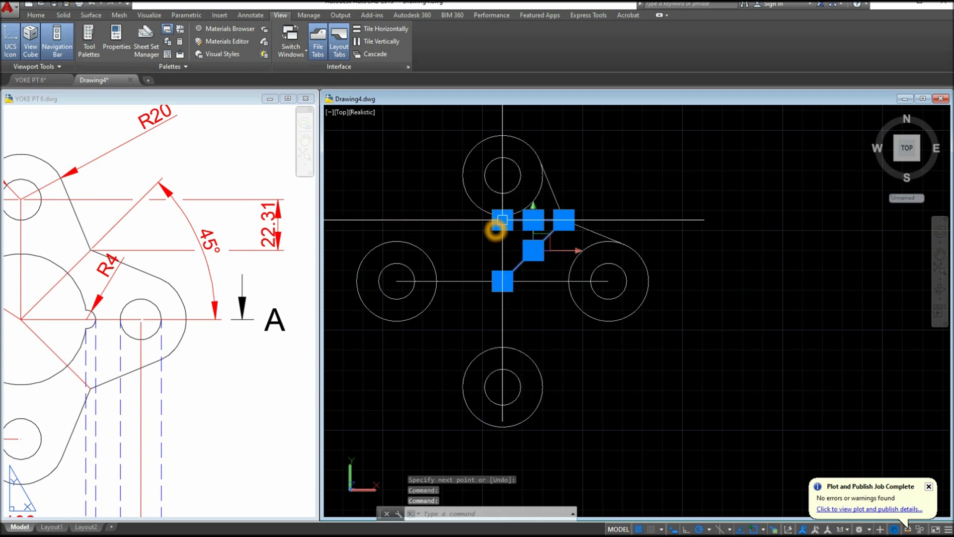
key("Delete")
left_click(502, 201)
key("Delete")
Step: Mirror the two tangent lines about the vertical axis through the upper and lower circle centres, keeping the originals
left_click(519, 233)
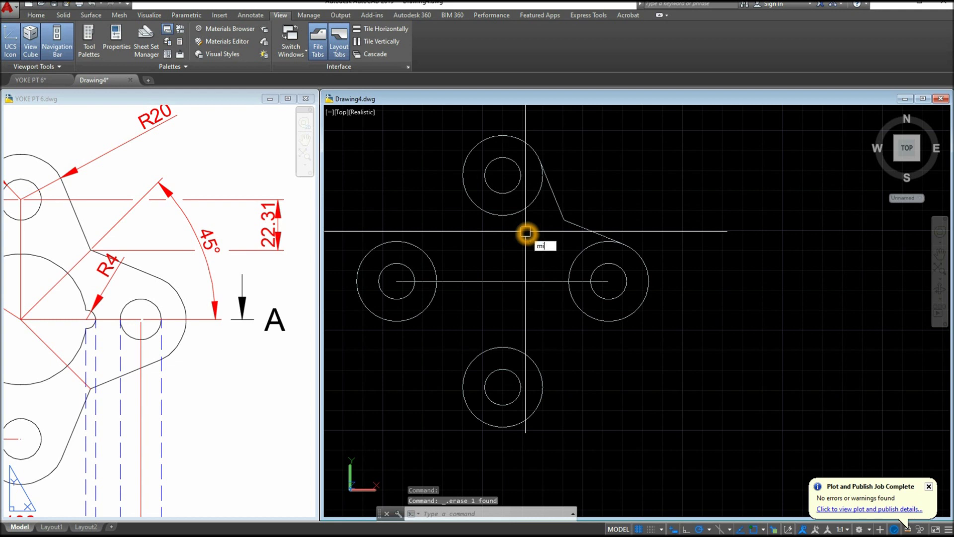
key("Return")
left_click(552, 200)
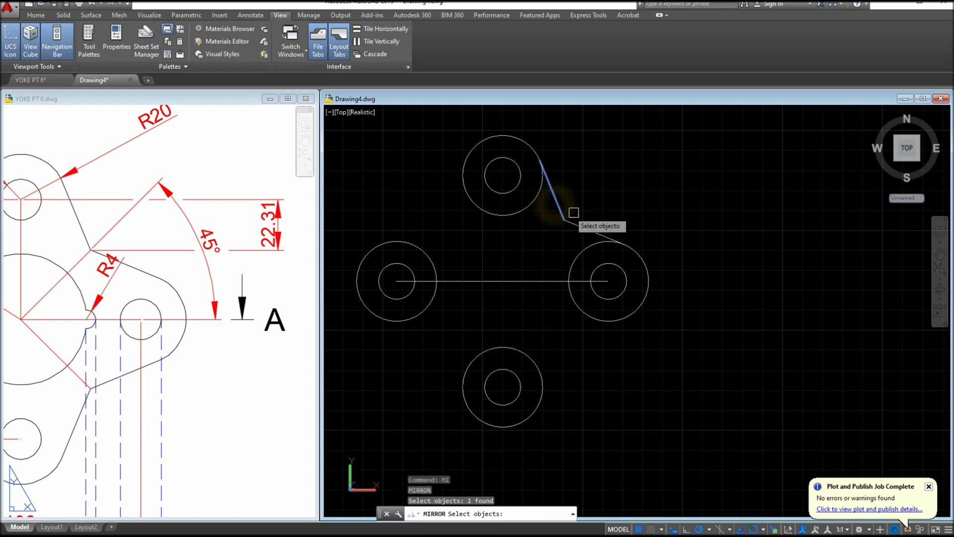
key("Return")
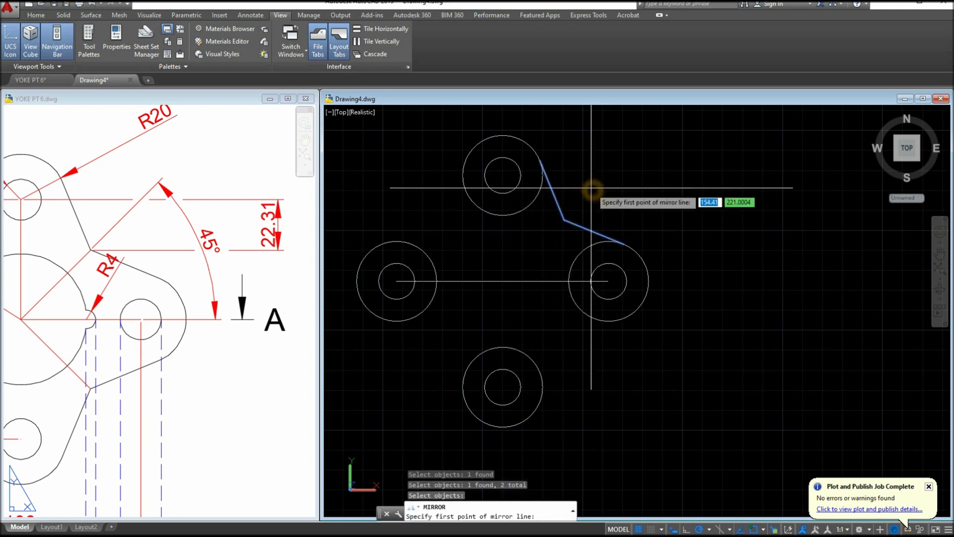
left_click(502, 174)
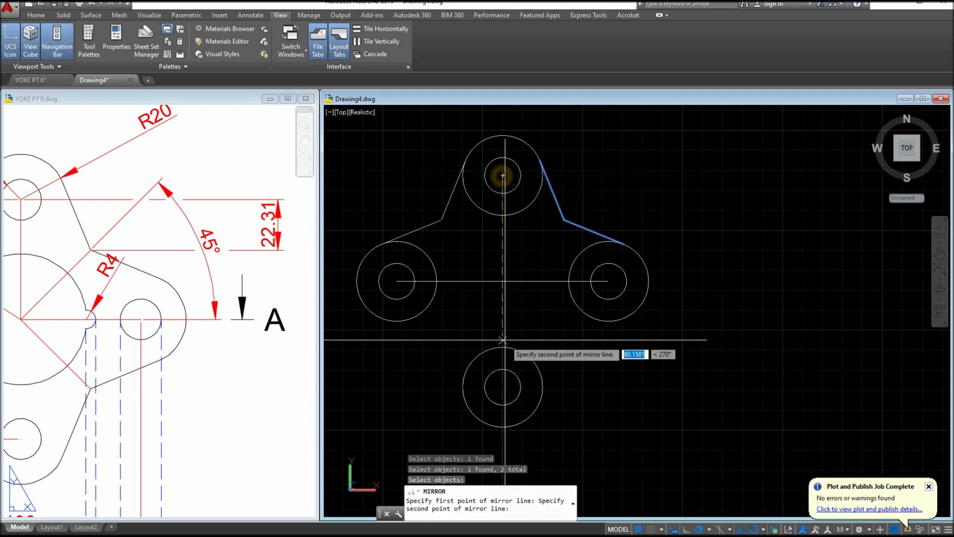
left_click(503, 387)
right_click(536, 332)
left_click(549, 336)
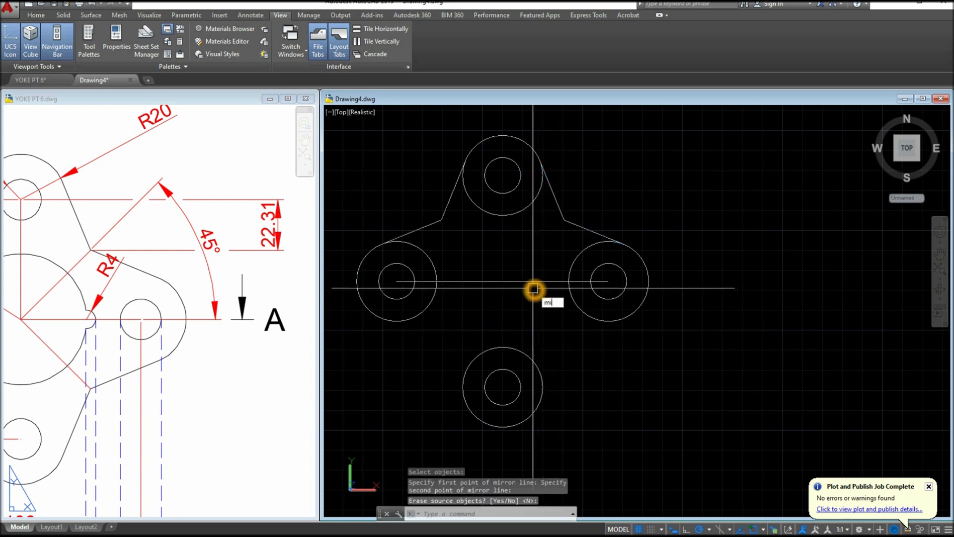
Step: Mirror all four tangent lines about the horizontal centre line to close the lower half of the outline, keeping the originals
type("mi")
key("Return")
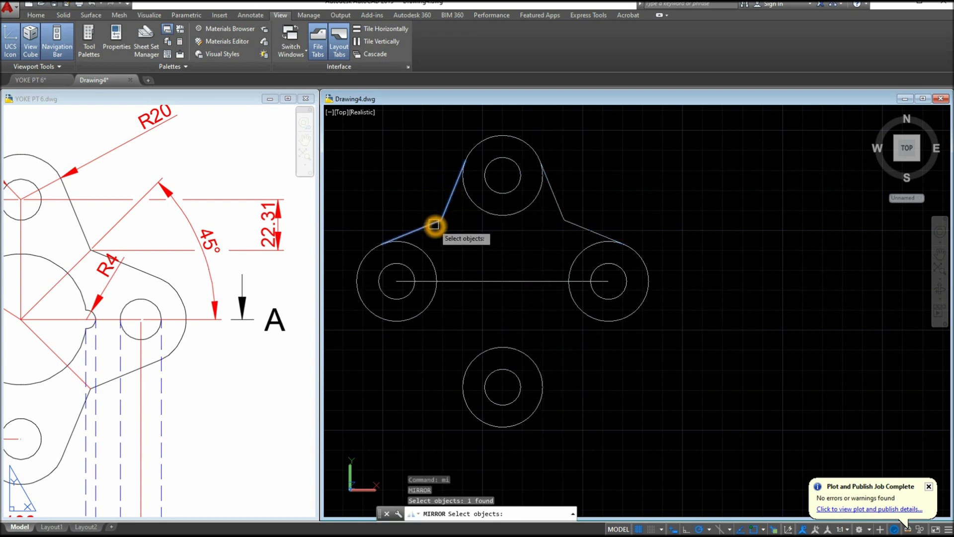
left_click(435, 224)
left_click(556, 203)
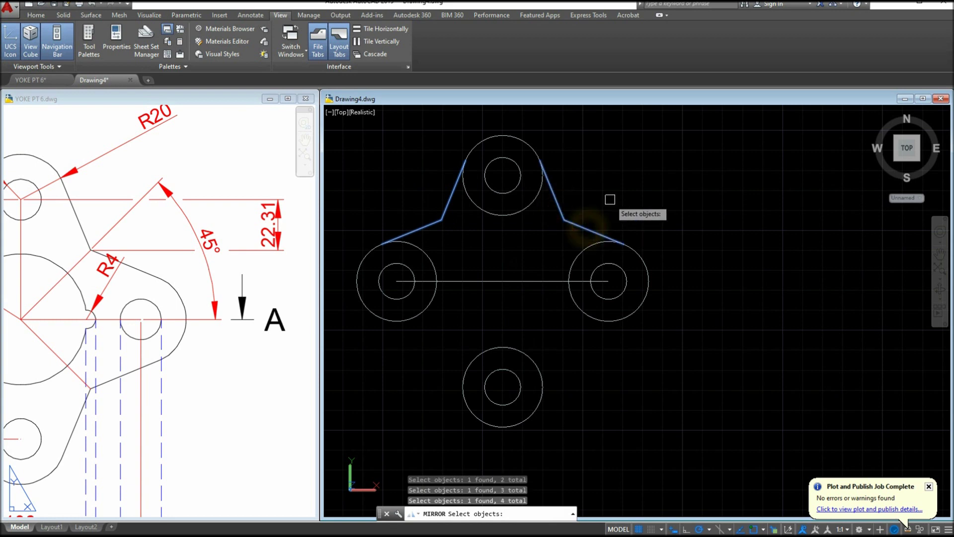
right_click(605, 205)
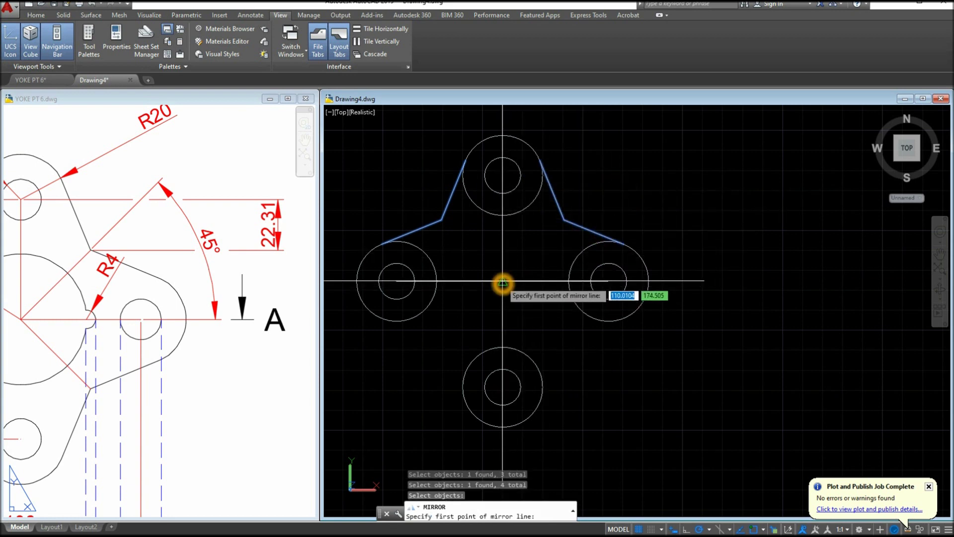
left_click(502, 283)
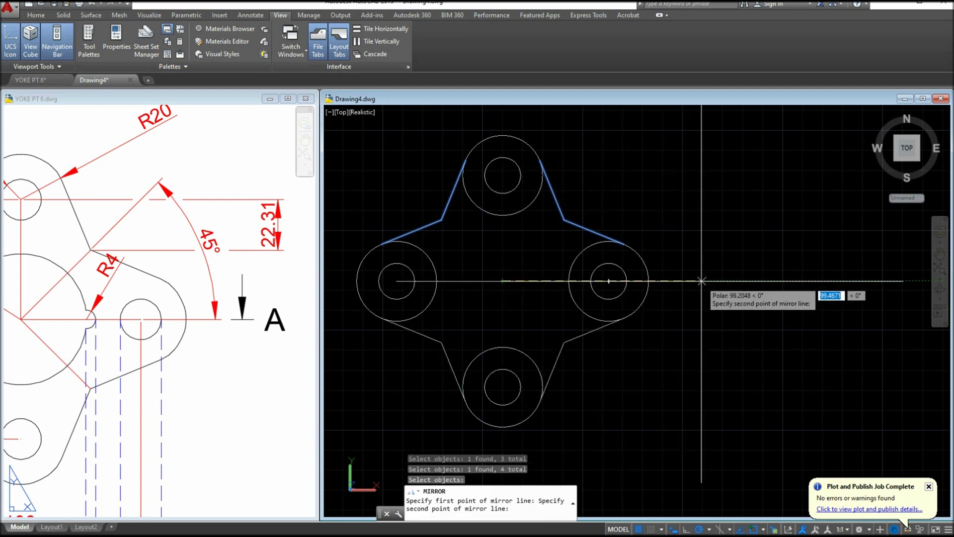
left_click(702, 283)
right_click(702, 282)
left_click(718, 290)
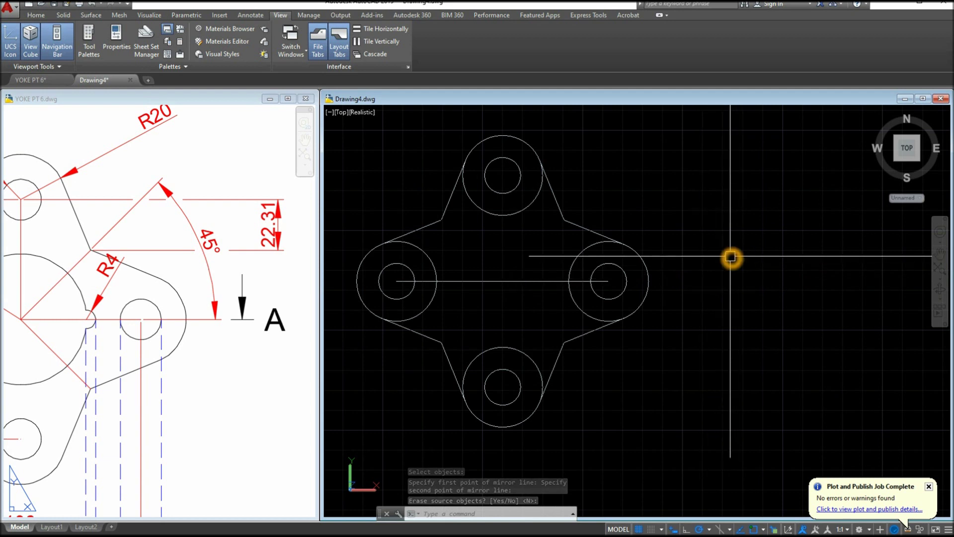
Step: Check the central bore in the YOKE PT 6 reference and draw a radius 29 circle at the midpoint of the centre line in Drawing4
left_click(164, 369)
mouse_move(164, 369)
middle_mouse_down()
mouse_move(277, 364)
mouse_move(270, 371)
middle_mouse_up()
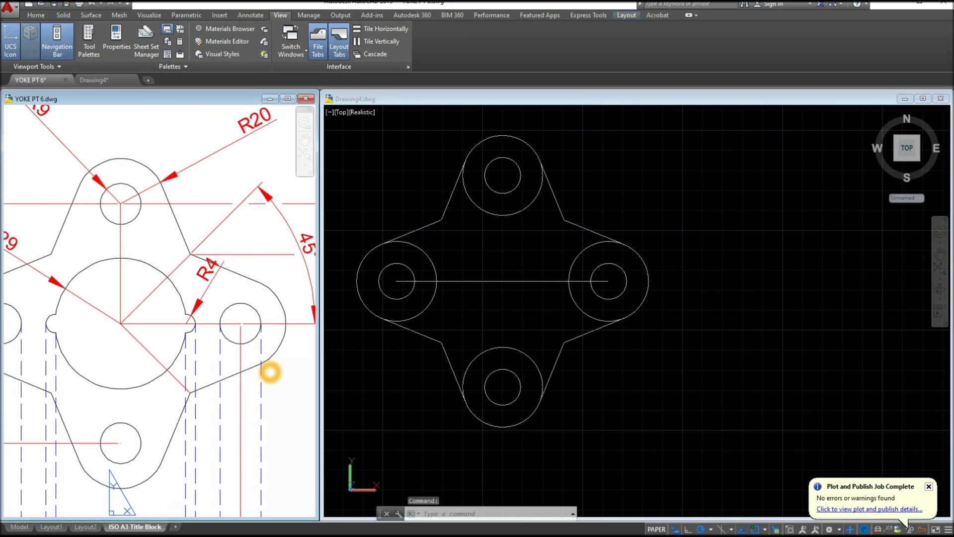
left_click(180, 291)
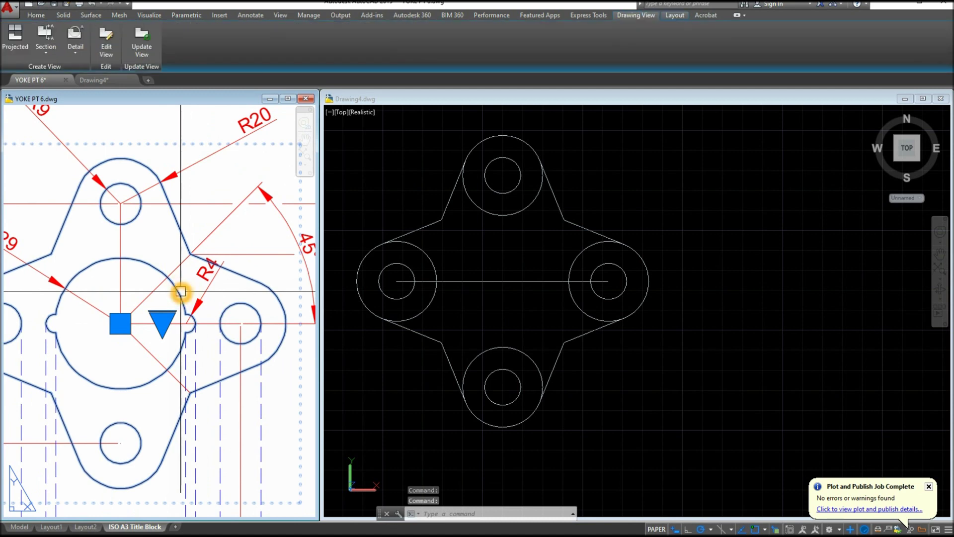
key("Escape")
scroll(234, 416, "down", 2)
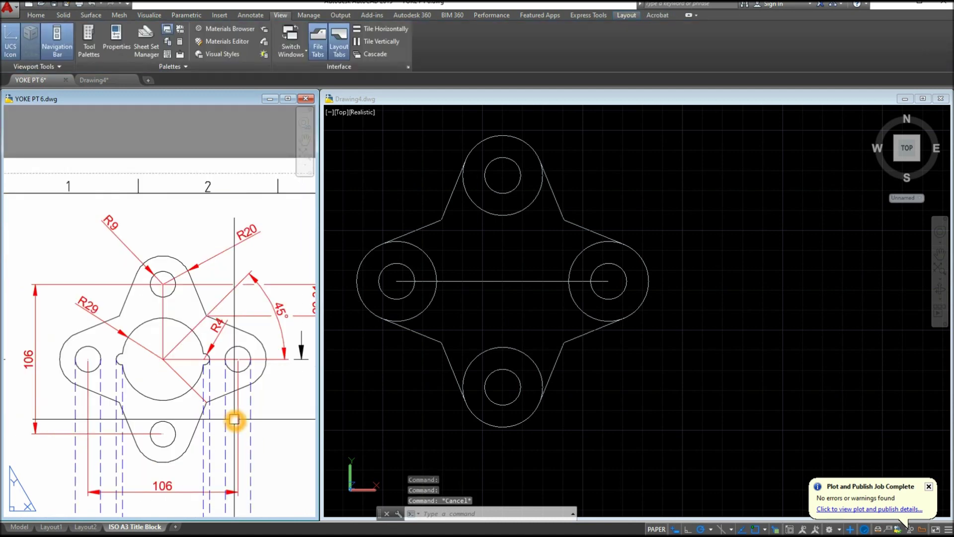
left_click(704, 379)
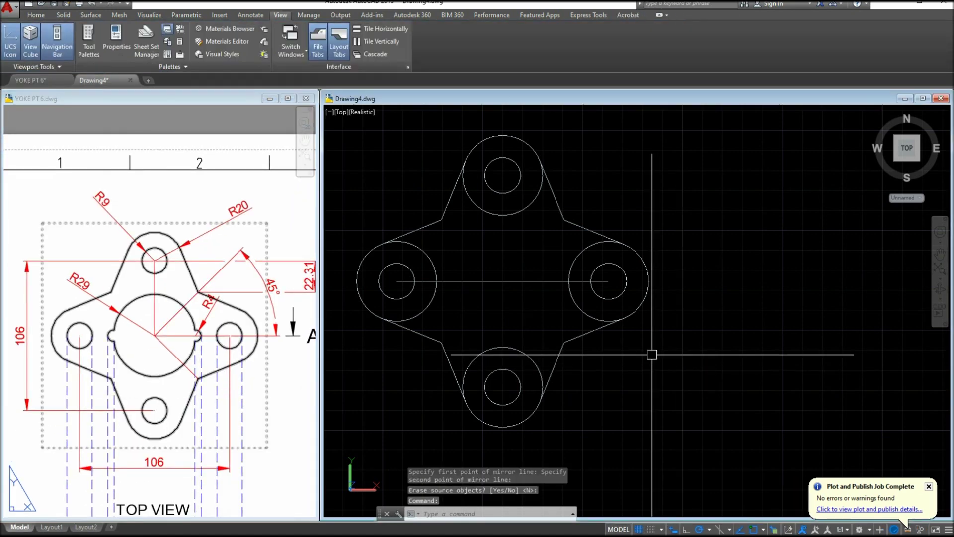
type("c")
key("Return")
left_click(505, 282)
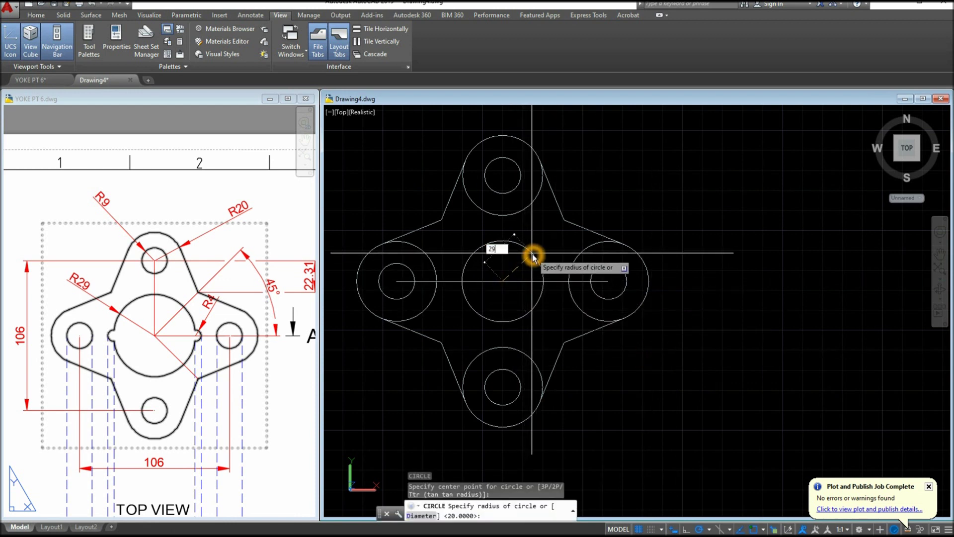
type("29")
key("Return")
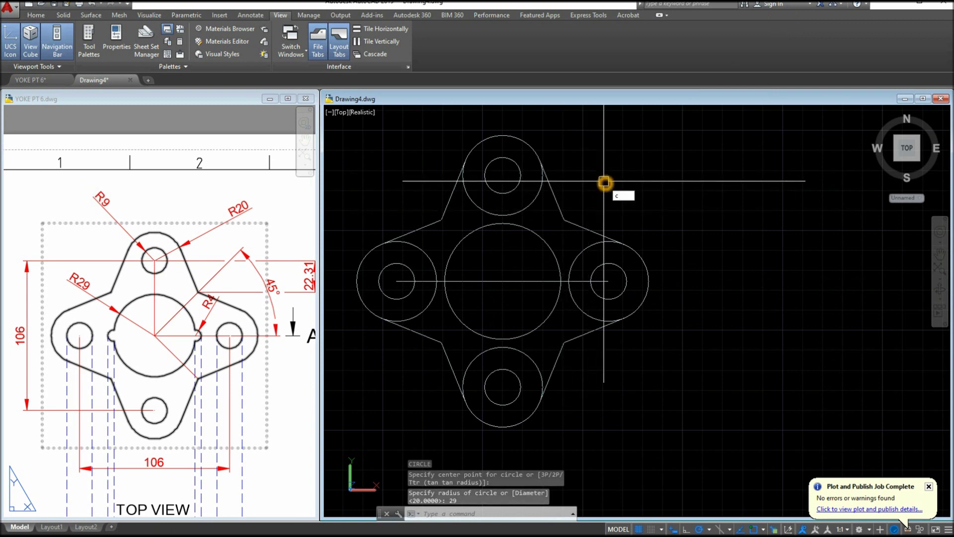
Step: Draw a radius 4 circle centred where the central circle meets the horizontal centre line on its right side
type("c")
key("Return")
left_click(560, 281)
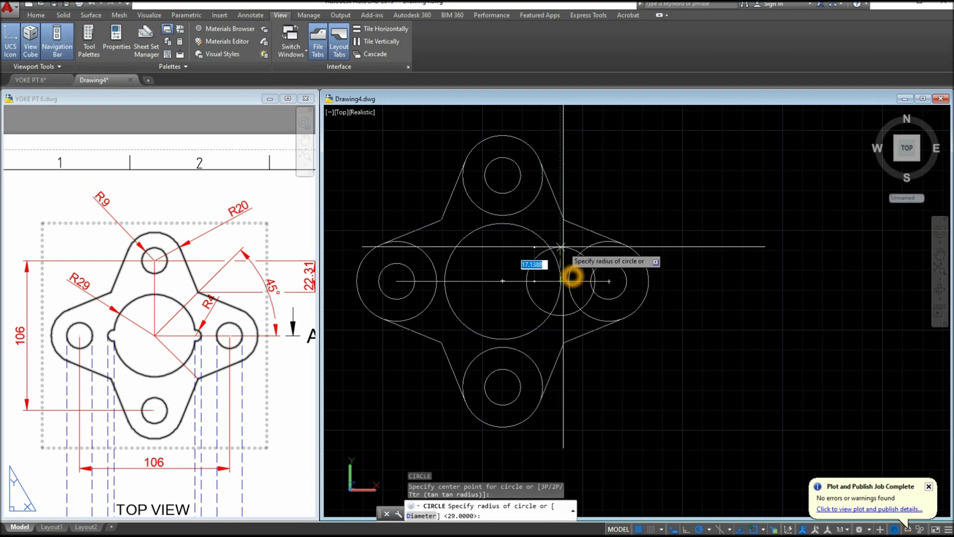
type("4")
key("Return")
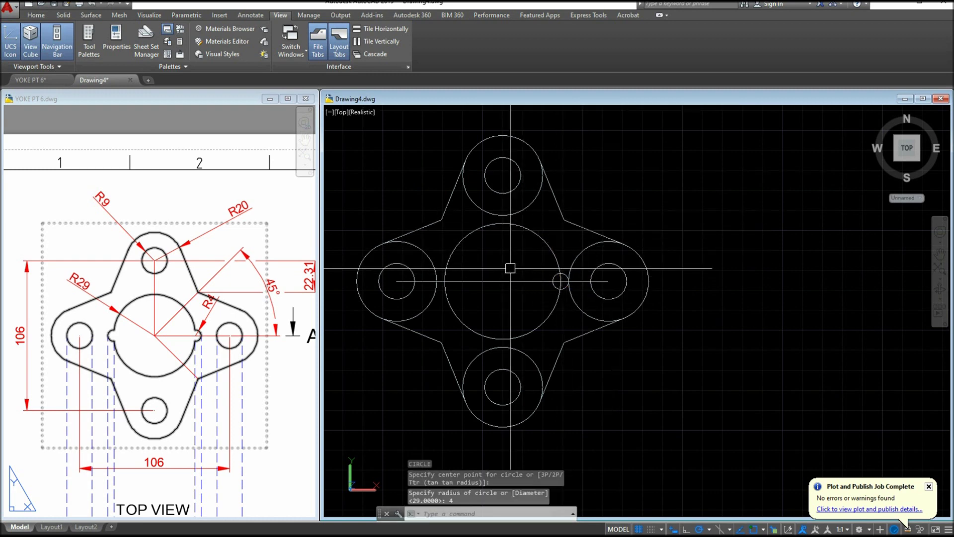
Step: Copy the radius 4 circle from the central circle's right quadrant to its left quadrant
scroll(582, 268, "up", 3)
left_click(587, 284)
right_click(584, 205)
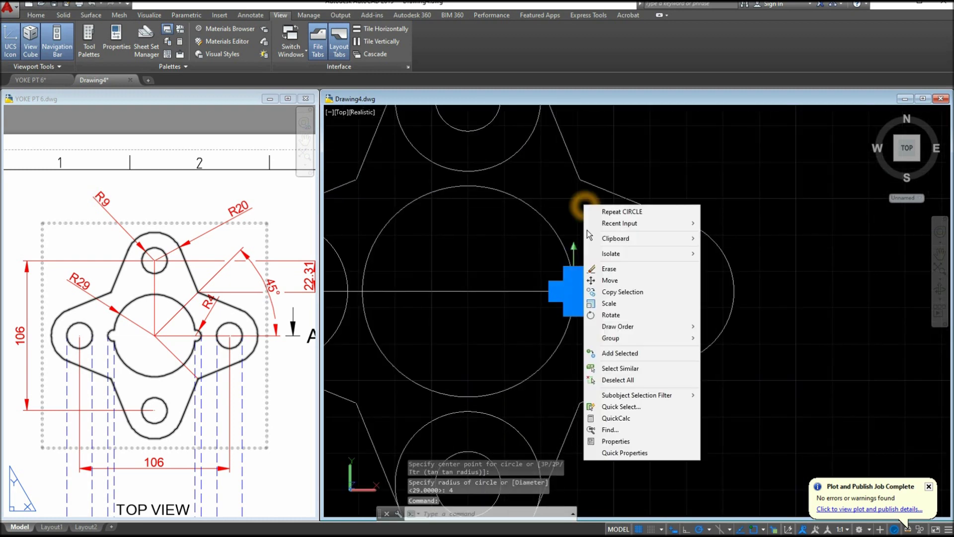
left_click(610, 291)
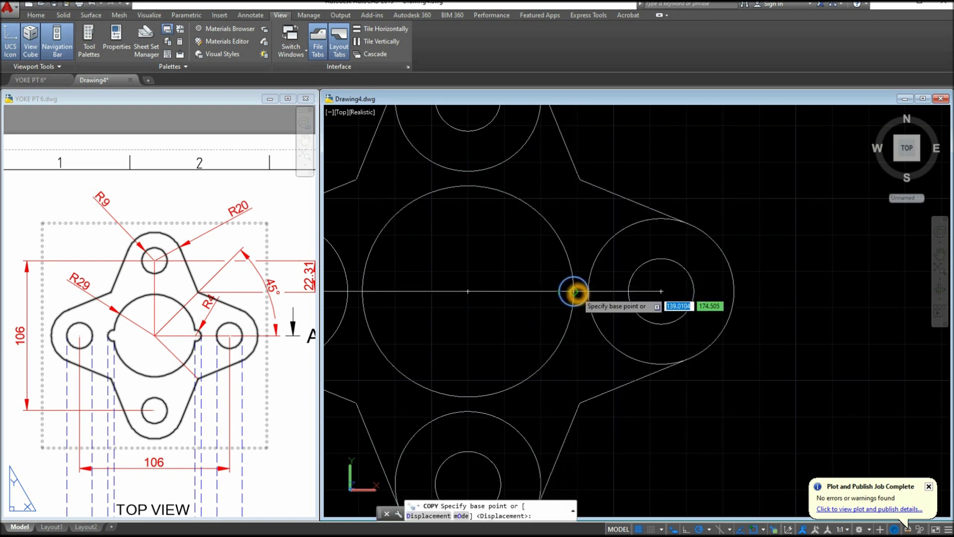
left_click(573, 291)
left_click(362, 290)
right_click(413, 270)
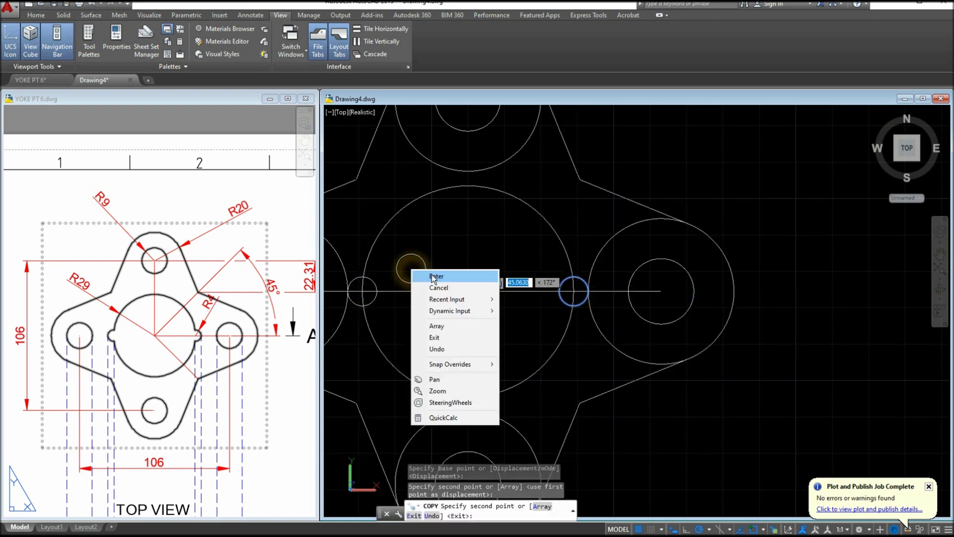
left_click(433, 274)
mouse_move(433, 273)
middle_mouse_down()
mouse_move(439, 256)
mouse_move(502, 240)
middle_mouse_up()
scroll(499, 237, "down", 1)
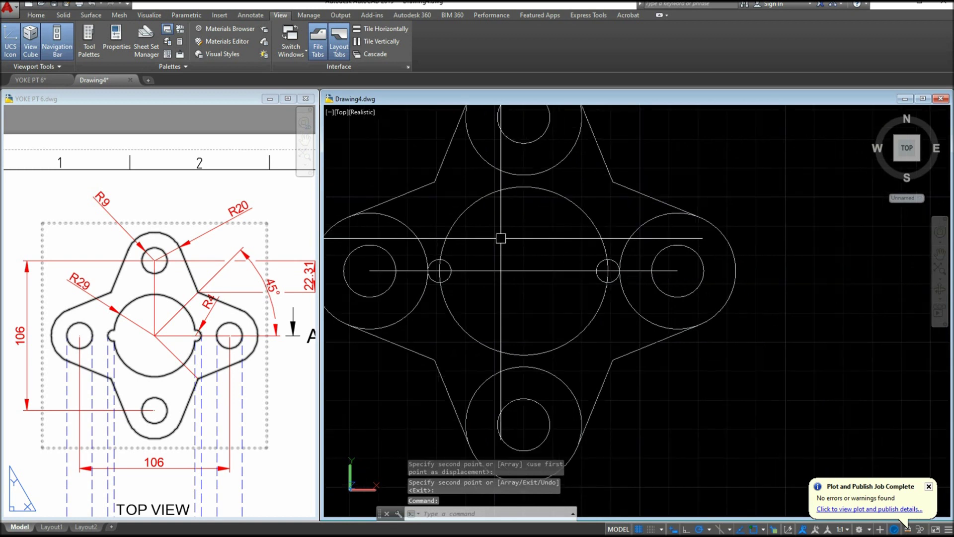
Step: Trim away the inner arcs of the four R20 end circles so only the outer yoke outline remains
scroll(501, 253, "up", 1)
scroll(502, 251, "down", 1)
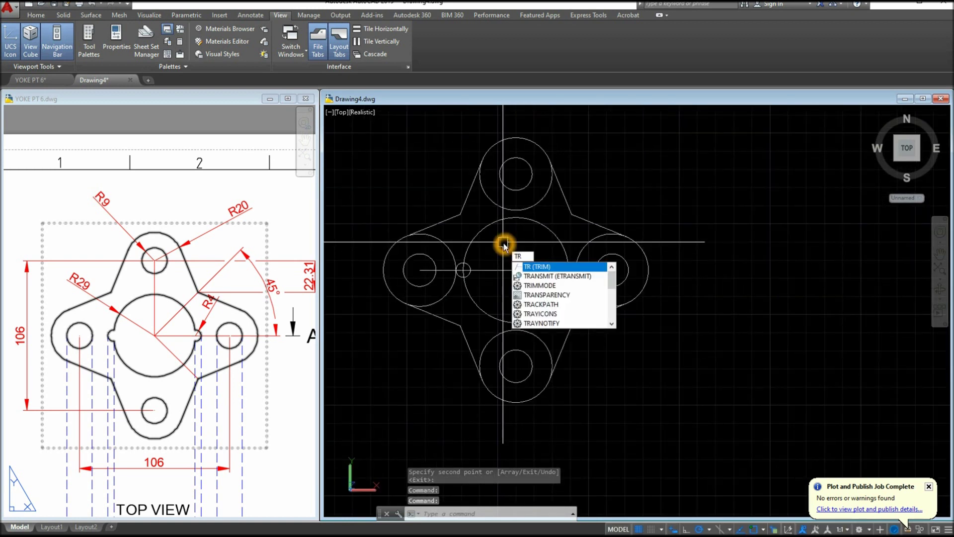
key("Return")
key("Return")
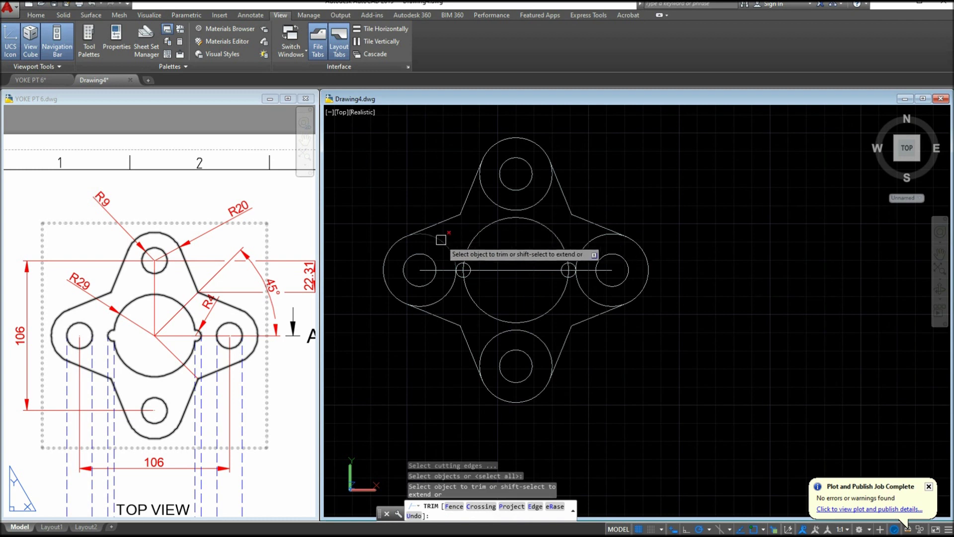
left_click(455, 270)
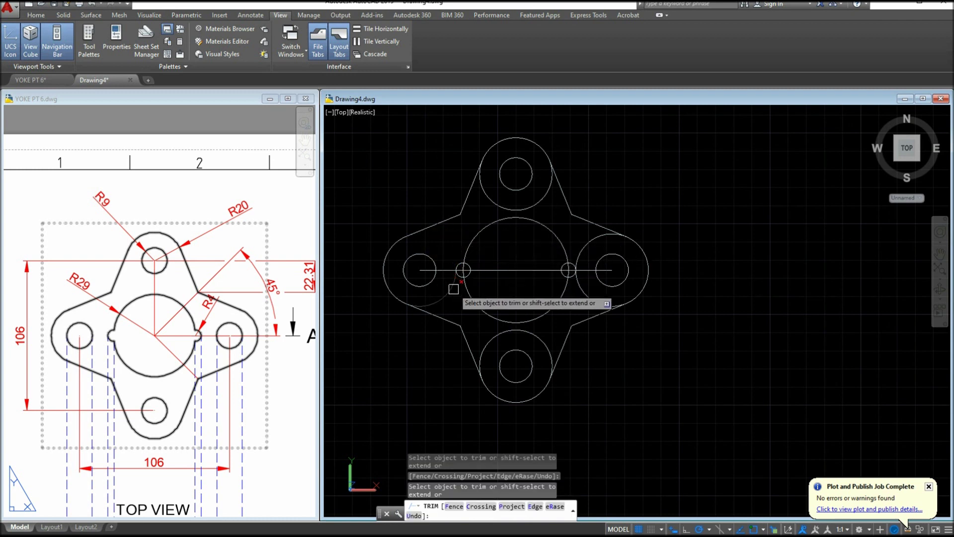
left_click(496, 202)
left_click(586, 245)
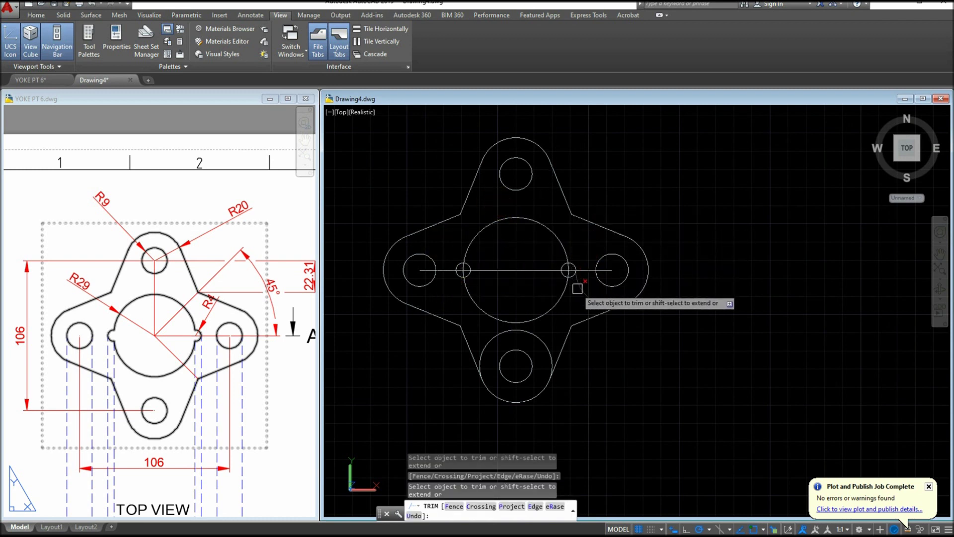
left_click(530, 334)
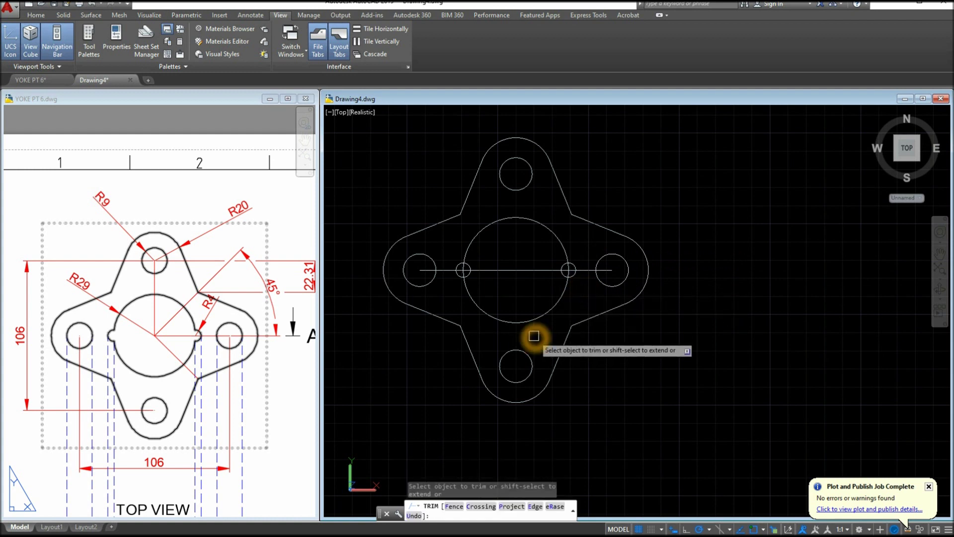
Step: Trim the left radius 4 circle and the bore circle against each other to form the left notch
scroll(463, 269, "up", 5)
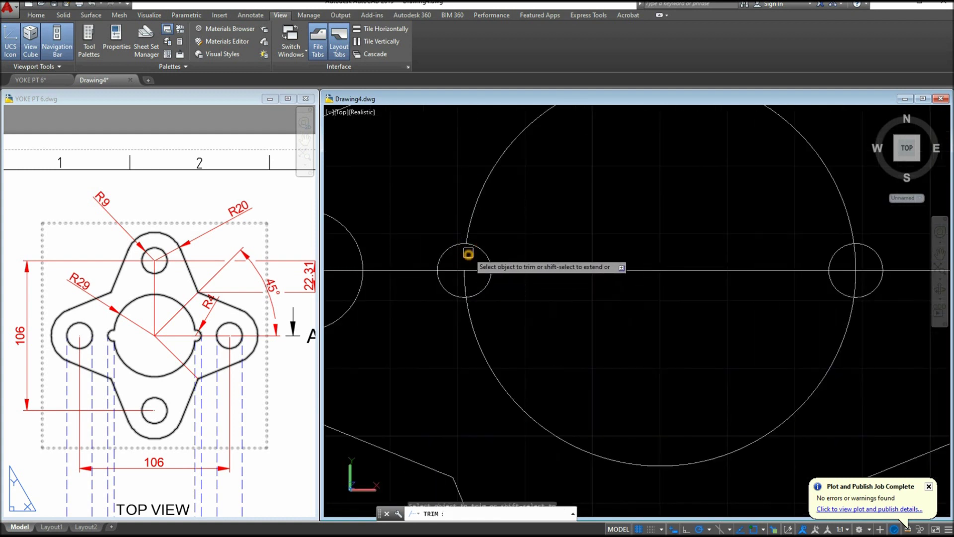
left_click(491, 270)
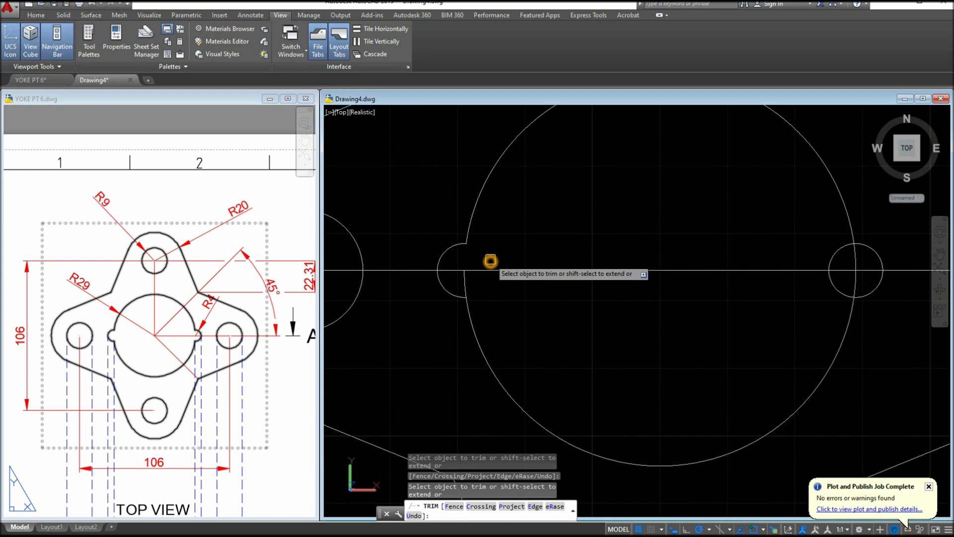
left_click(472, 279)
left_click(517, 279)
scroll(518, 281, "down", 2)
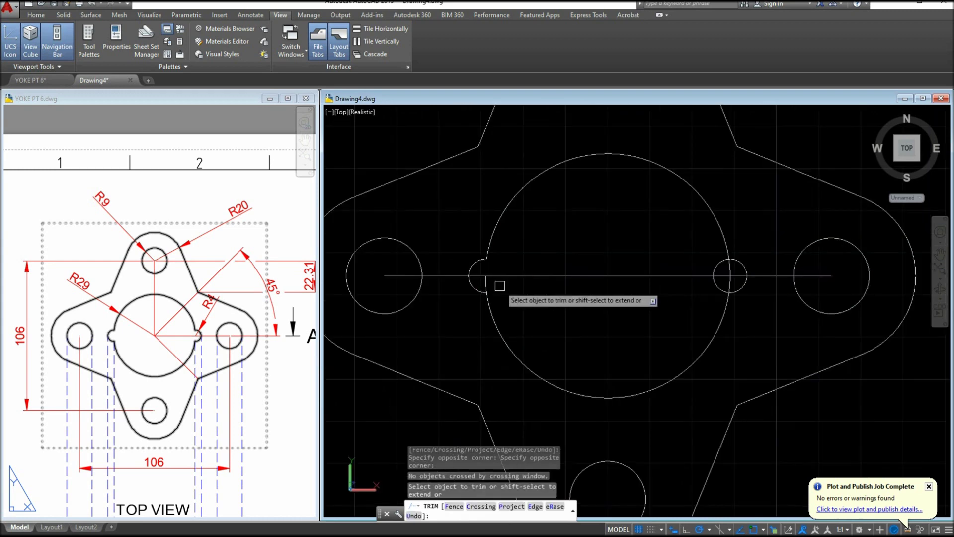
Step: Trim the right radius 4 circle and the bore circle to form the matching right notch, ending the Trim command
middle_click_drag(552, 286, 464, 303)
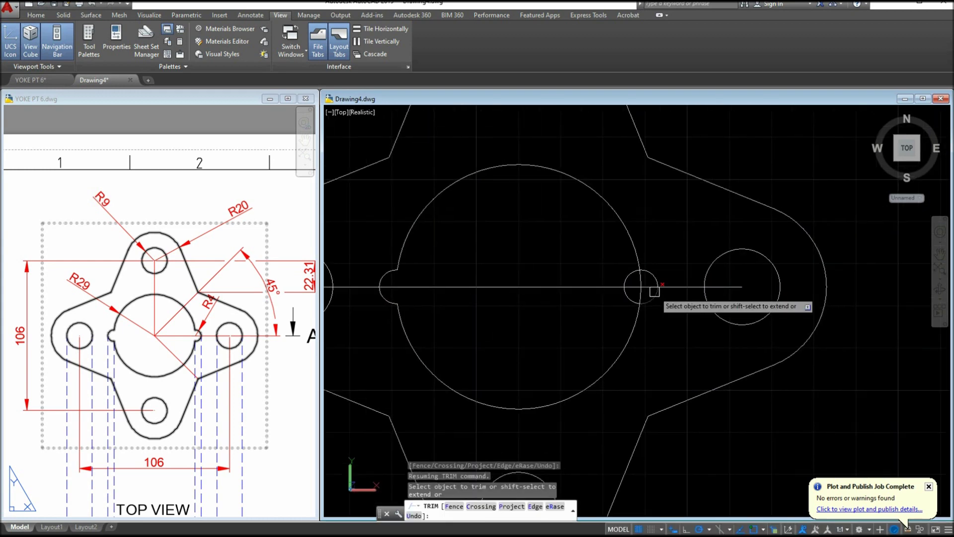
scroll(631, 286, "up", 5)
left_click(596, 241)
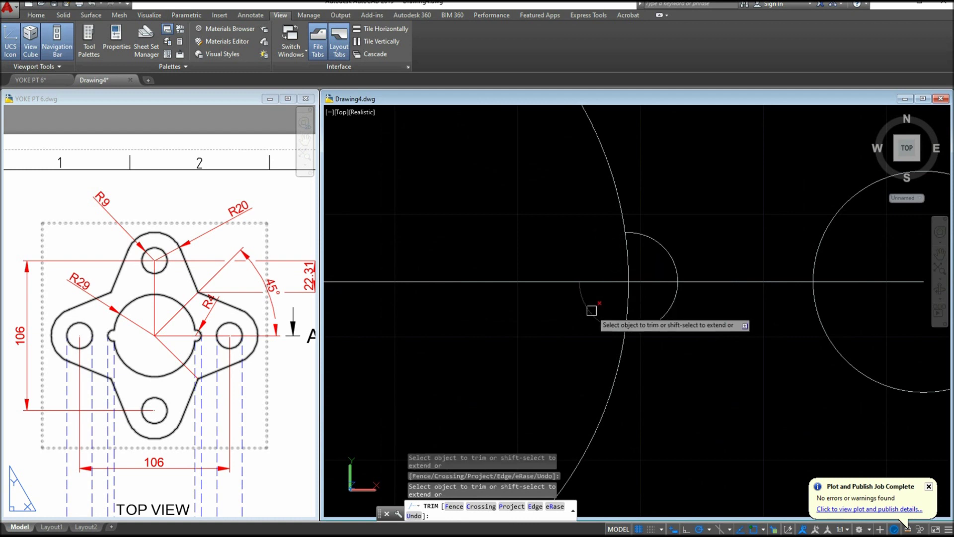
left_click(634, 302)
left_click(632, 267)
scroll(579, 267, "down", 5)
scroll(579, 272, "down", 2)
right_click(580, 185)
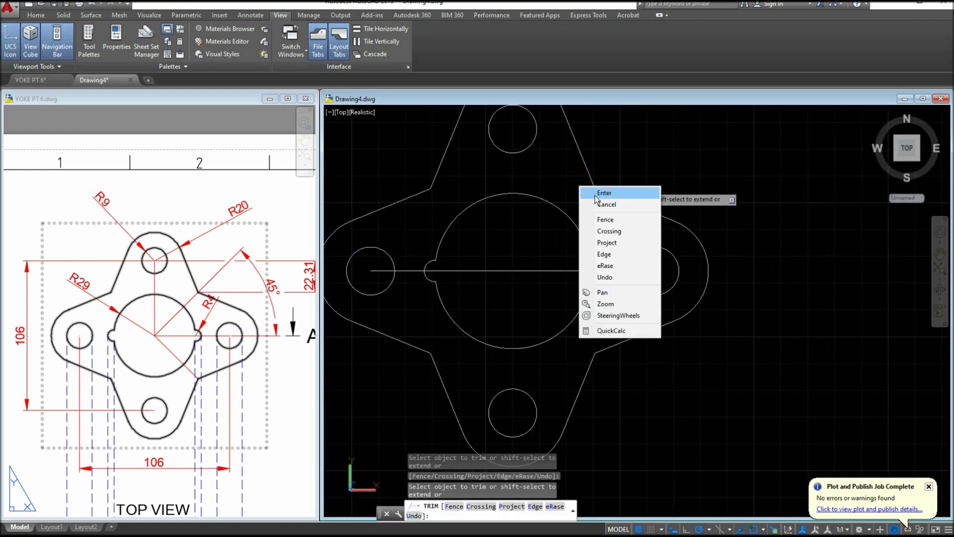
left_click(591, 189)
Step: Delete the horizontal centre line running between the left and right holes
left_click(507, 268)
key("Delete")
scroll(456, 263, "down", 2)
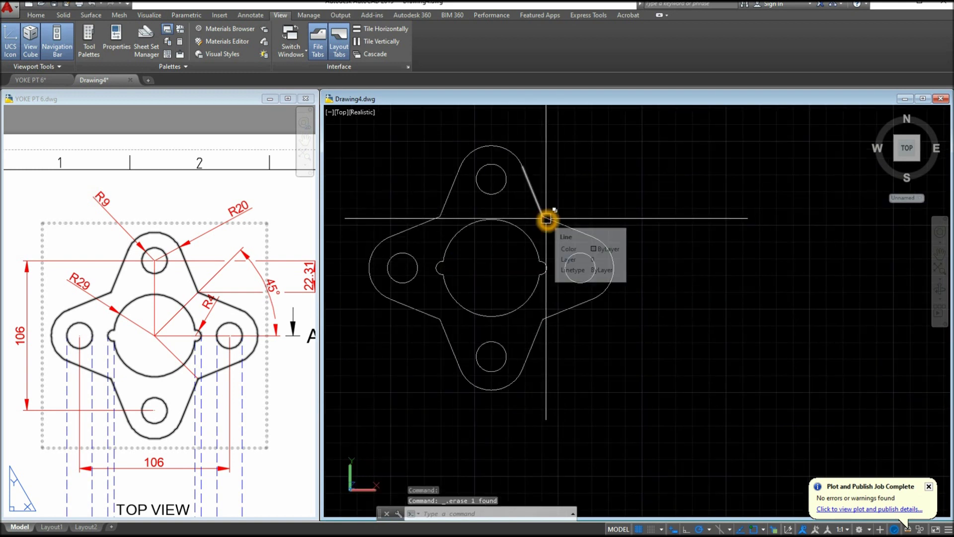
Step: Join all segments of the yoke profile into polylines and check how far the outer outline is connected
type("j")
key("Return")
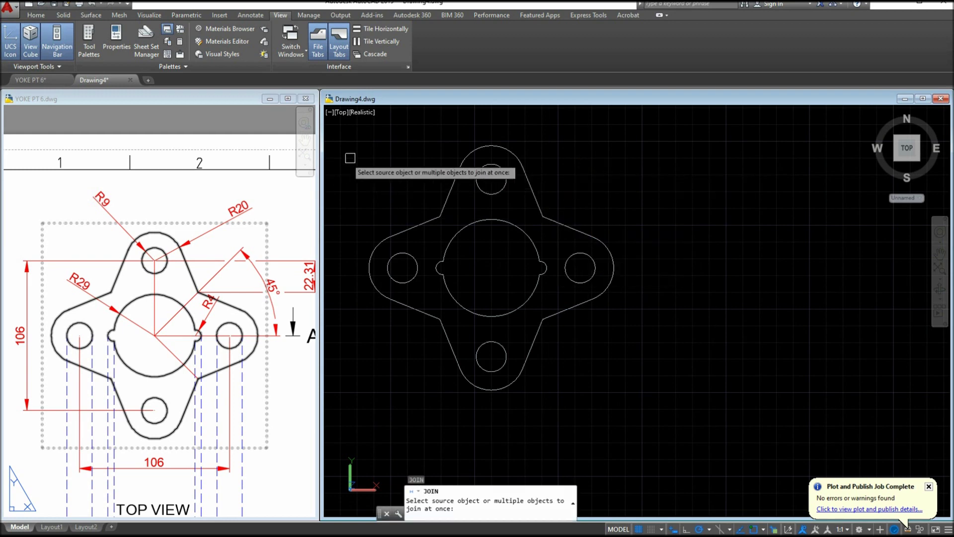
scroll(351, 158, "down", 2)
left_click(344, 143)
left_click(603, 351)
right_click(571, 291)
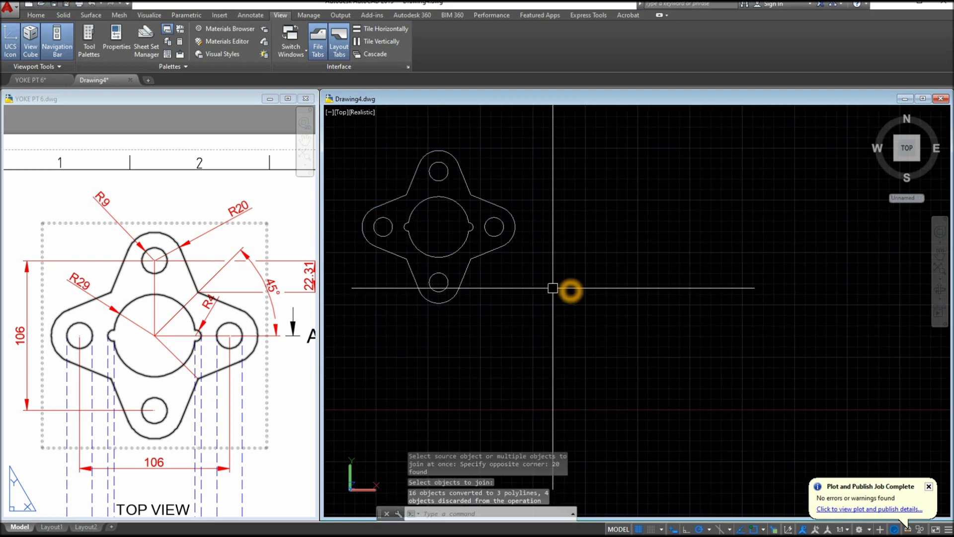
left_click(479, 260)
middle_click_drag(531, 285, 613, 355)
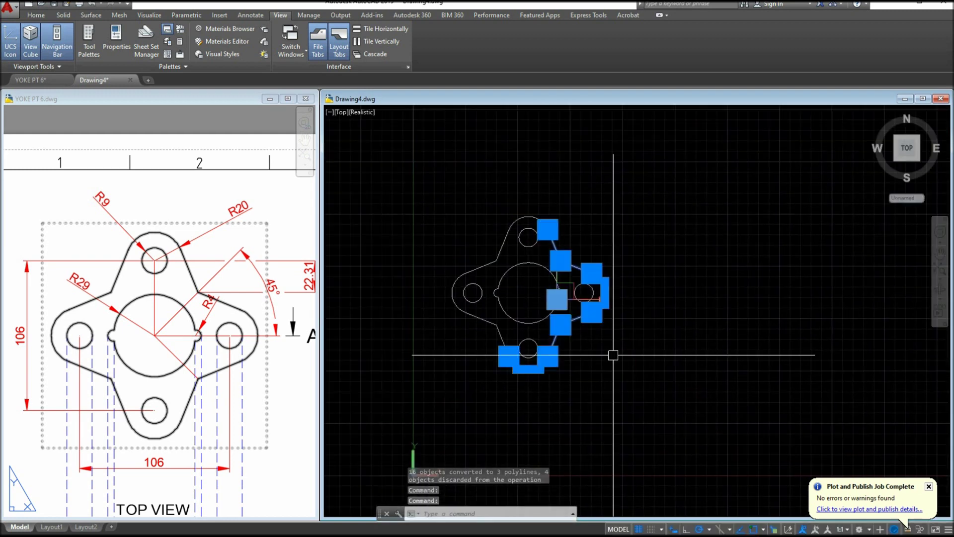
key("Escape")
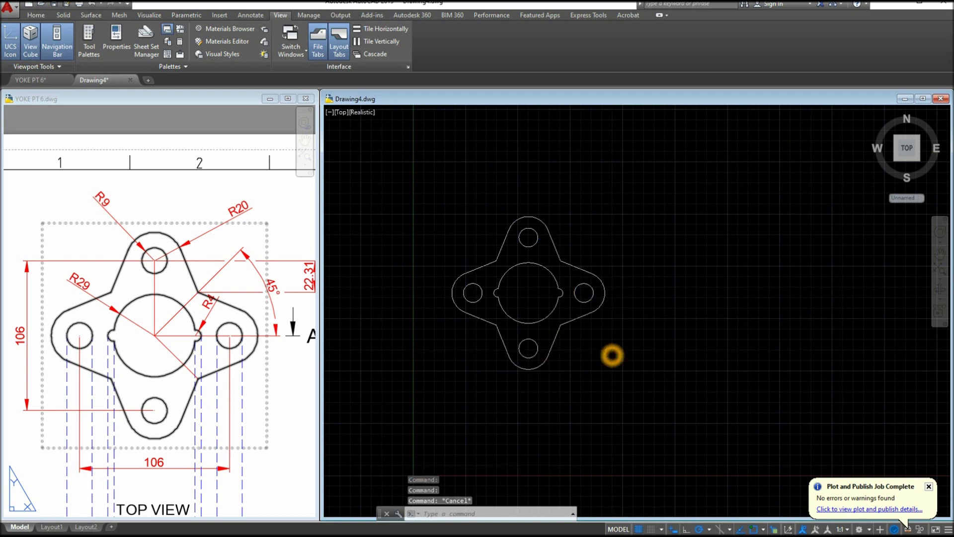
Step: Join the two remaining outer outline polylines into a single polyline and check its continuity
scroll(611, 354, "up", 3)
type("j")
key("Return")
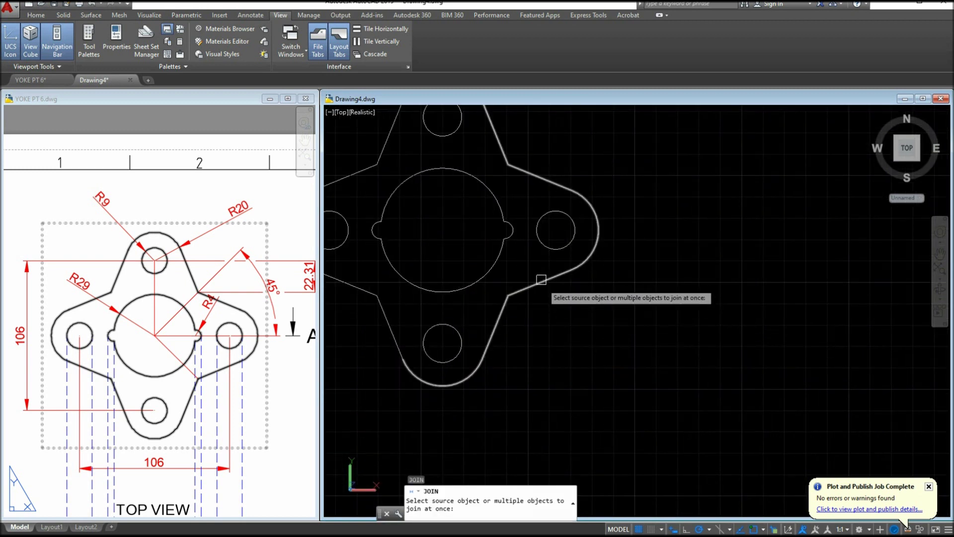
left_click(541, 279)
left_click(386, 312)
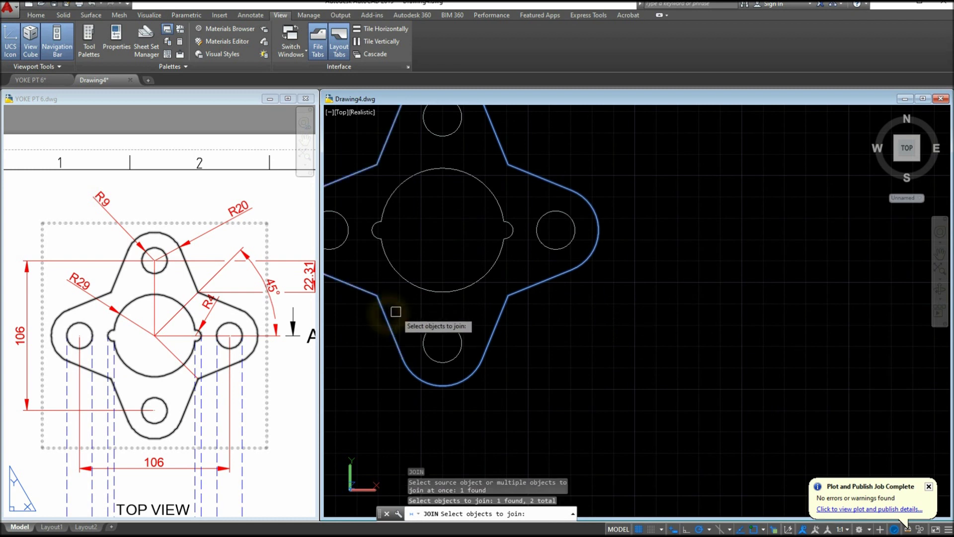
scroll(401, 314, "down", 2)
key("Return")
left_click(485, 296)
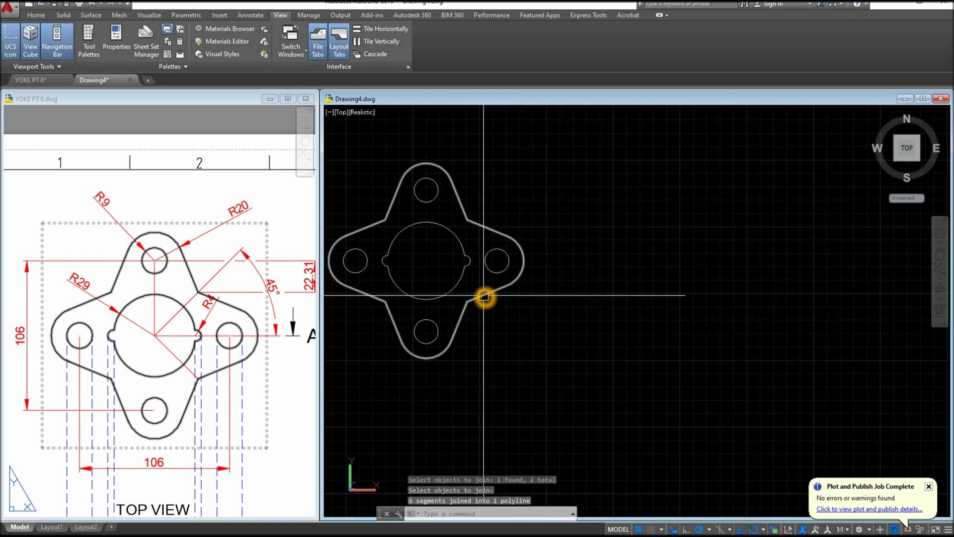
key("Escape")
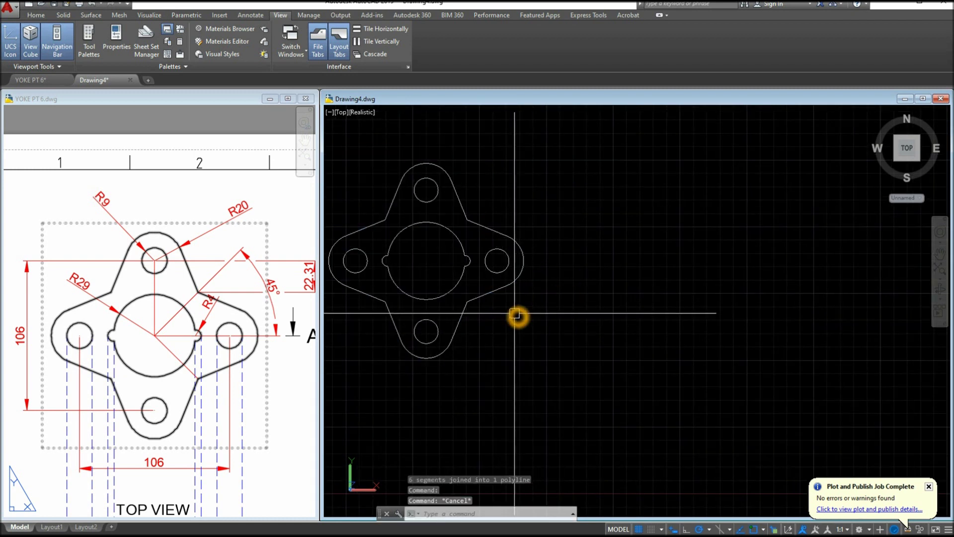
Step: Try to join the notched central bore outline with the Join command
type("j")
key("Return")
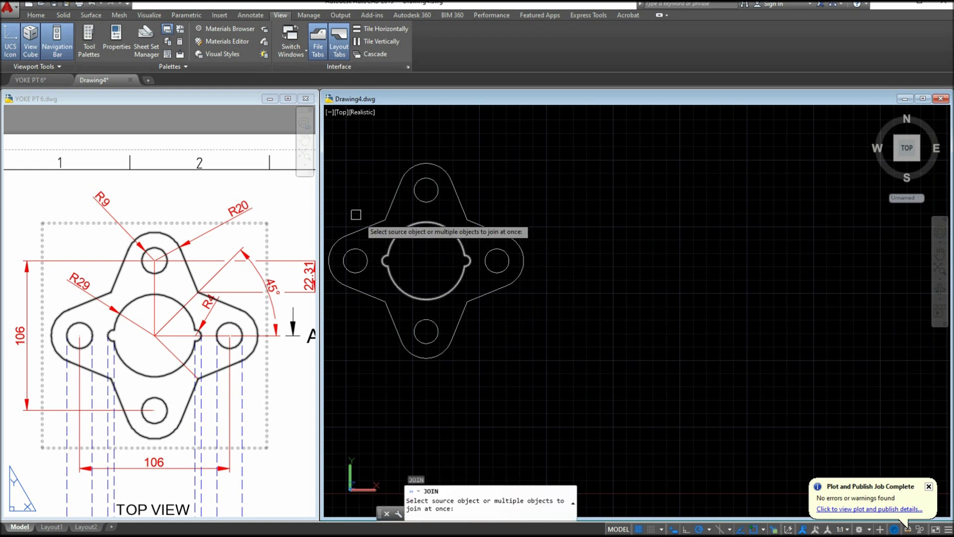
left_click(358, 196)
left_click(490, 336)
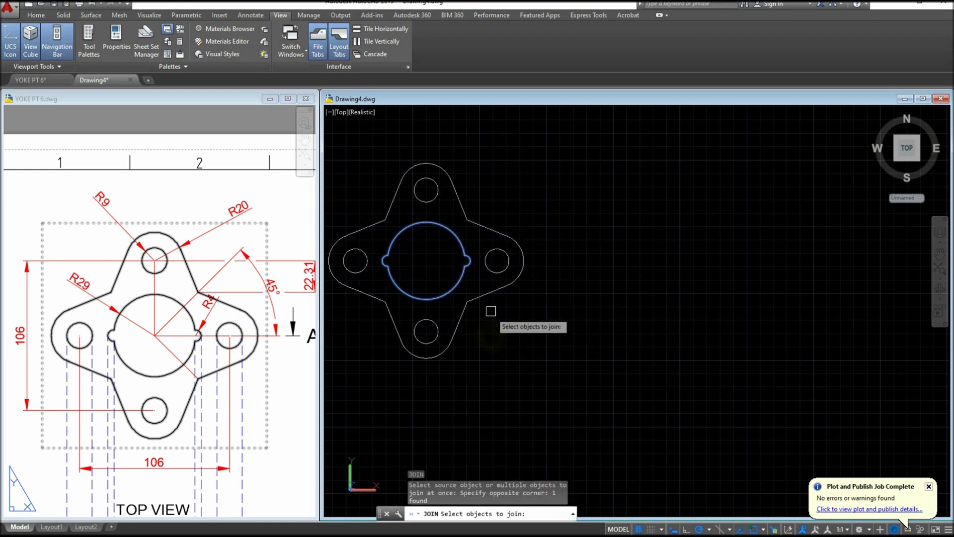
scroll(393, 292, "up", 2)
key("Return")
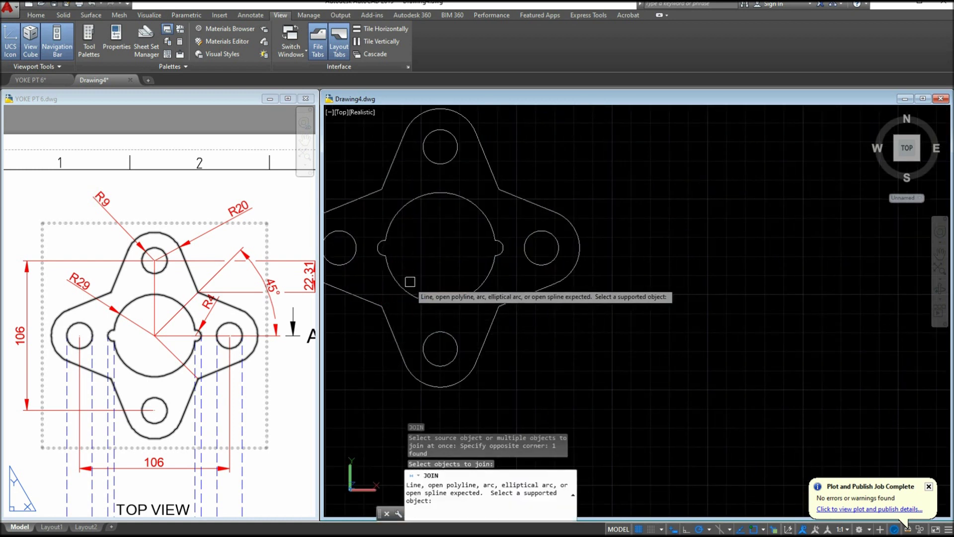
key("Return")
Step: Examine the notched central bore outline around its right notch to check that it is one continuous polyline
left_click(404, 284)
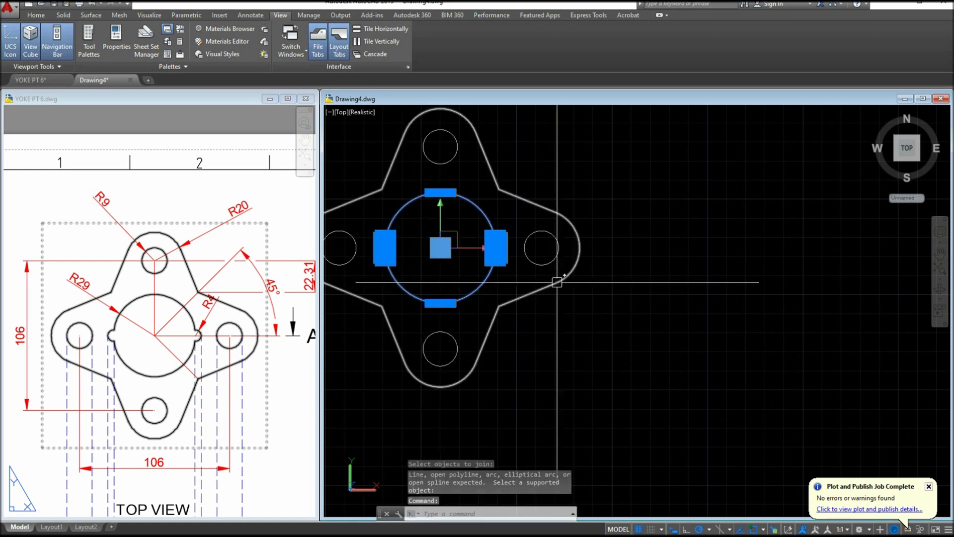
scroll(494, 249, "up", 1)
scroll(494, 249, "up", 2)
mouse_move(495, 255)
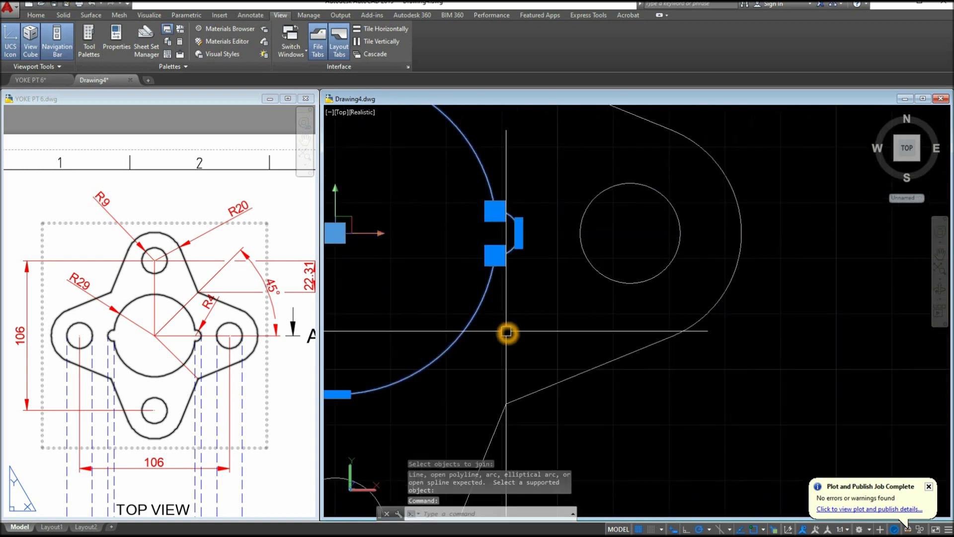
left_click(539, 330)
key("Escape")
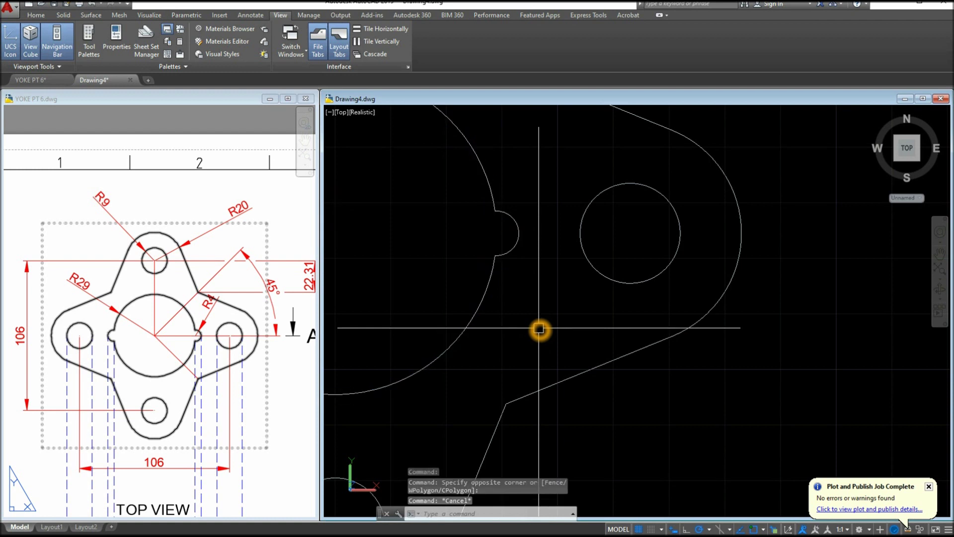
Step: Switch the Drawing4 view to SW Isometric
scroll(505, 268, "down", 4)
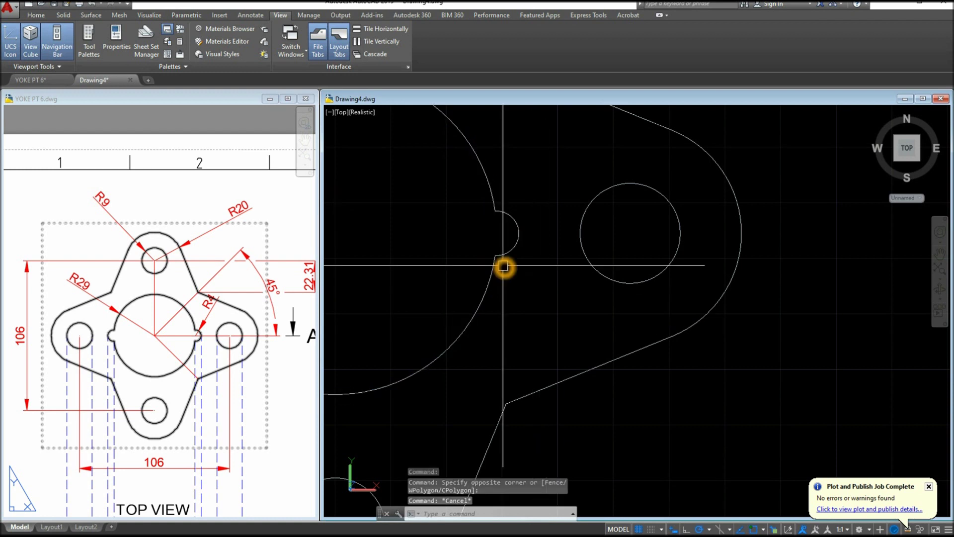
left_click(344, 114)
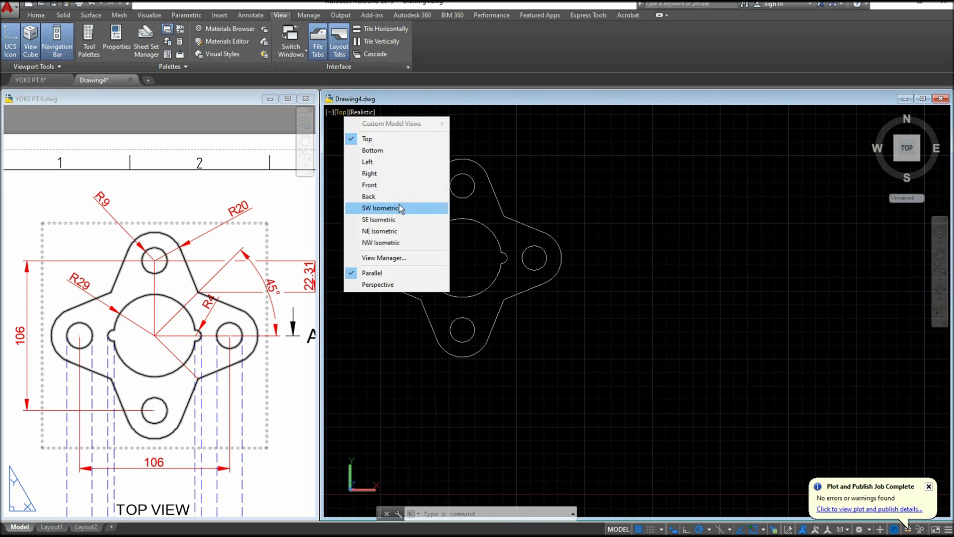
left_click(380, 208)
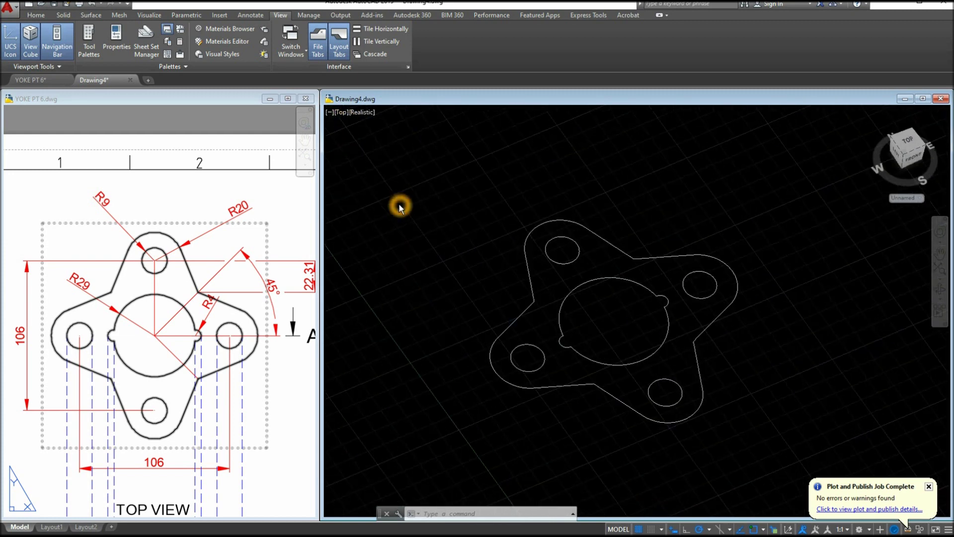
Step: Check the yoke's thickness dimension in the front view of the YOKE PT 6 reference
left_click(165, 407)
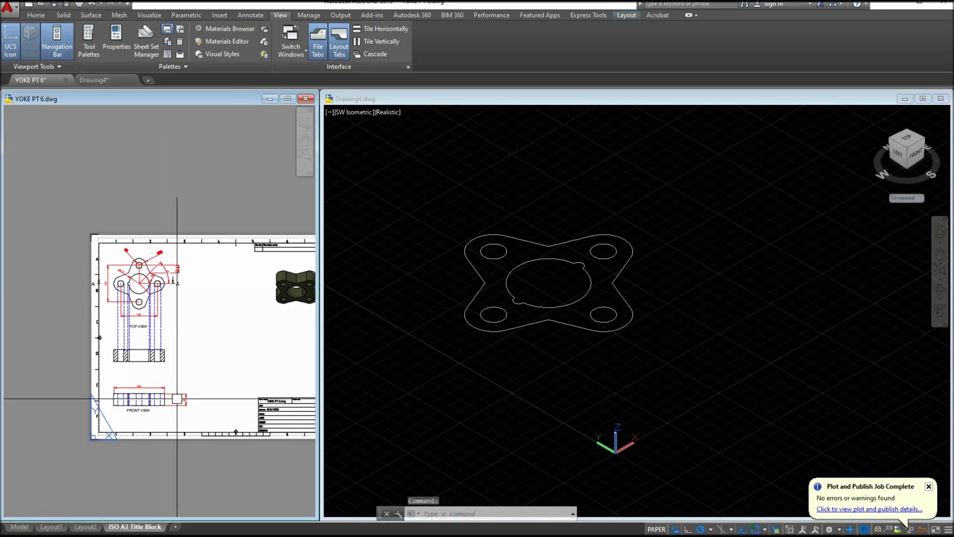
scroll(177, 399, "up", 5)
left_click(228, 399)
key("Escape")
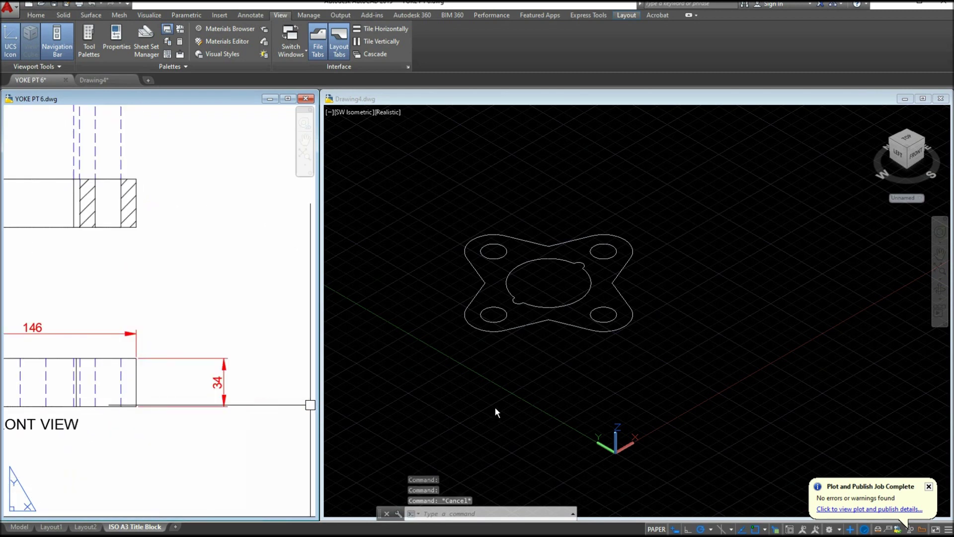
left_click(243, 425)
scroll(245, 422, "down", 5)
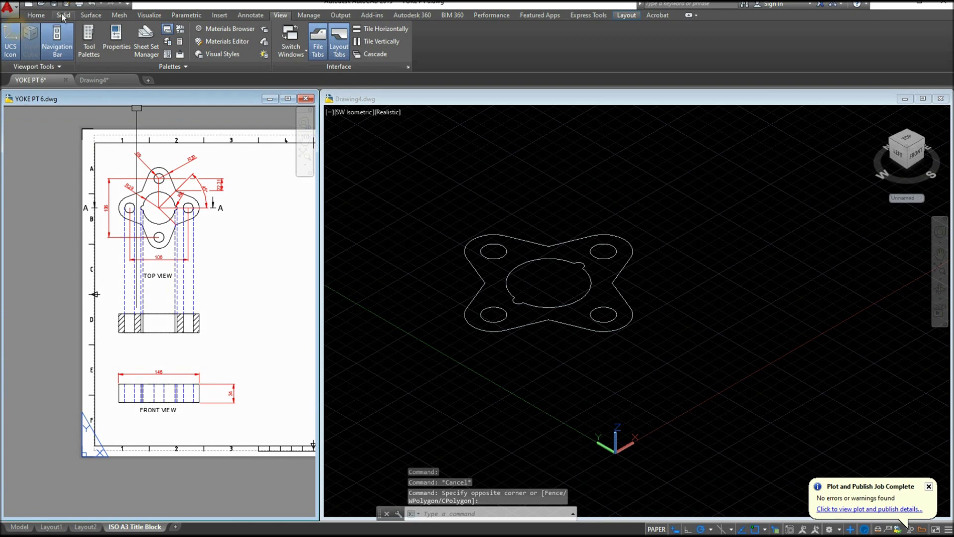
Step: Extrude the yoke's closed outer profile in Drawing4 downward by 34 mm as a solid
left_click(37, 15)
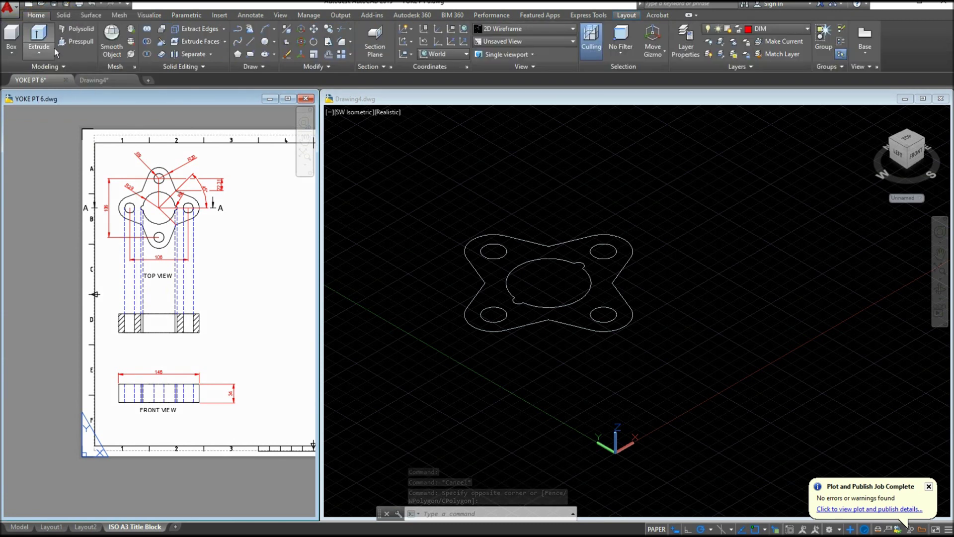
left_click(39, 40)
left_click(596, 368)
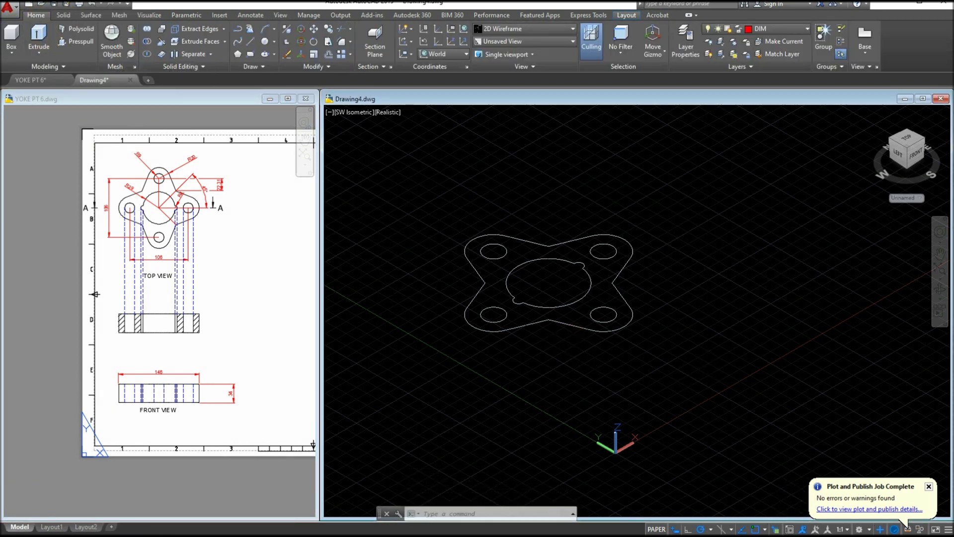
left_click(41, 35)
left_click(566, 323)
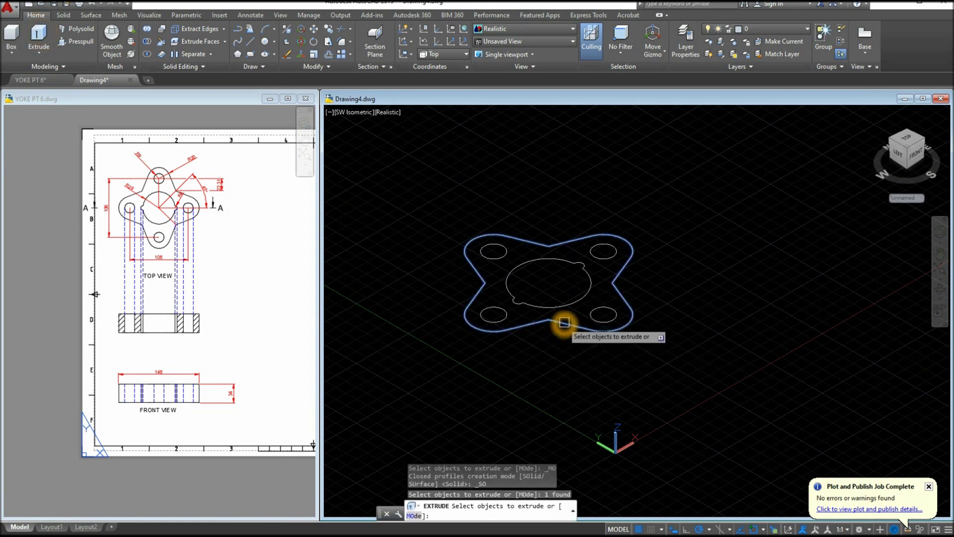
right_click(751, 282)
left_click(762, 288)
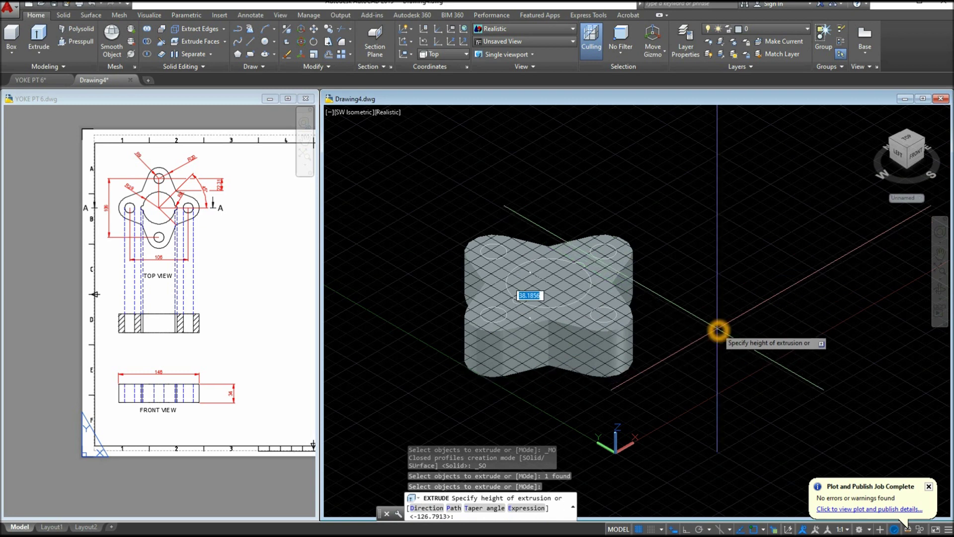
key("Return")
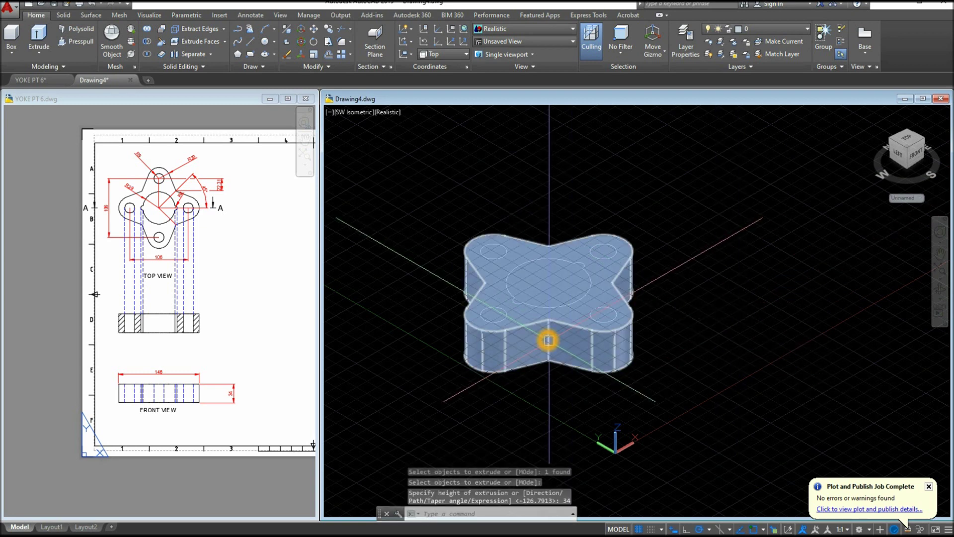
Step: Turn off the grid display in Drawing4
left_click(638, 529)
middle_click_drag(503, 344, 495, 356)
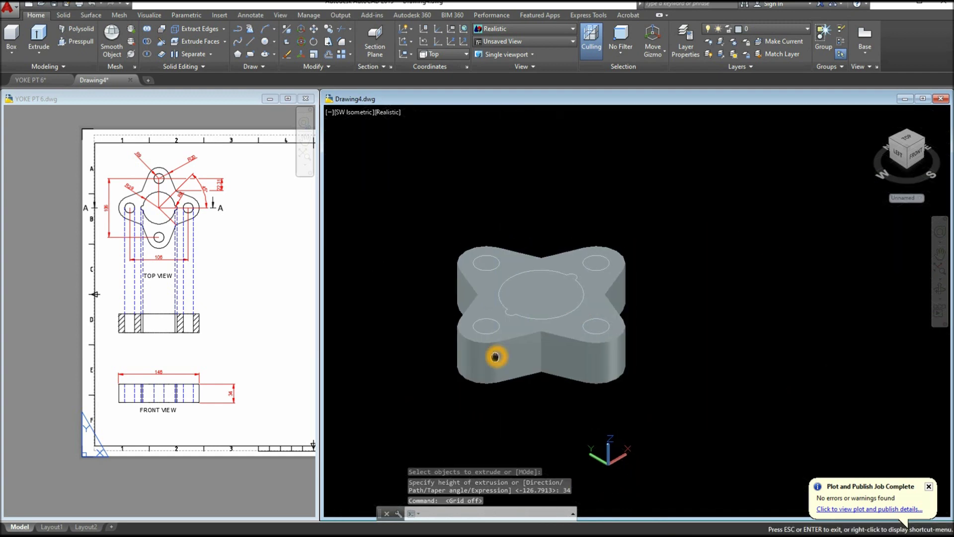
key("Escape")
scroll(495, 342, "up", 2)
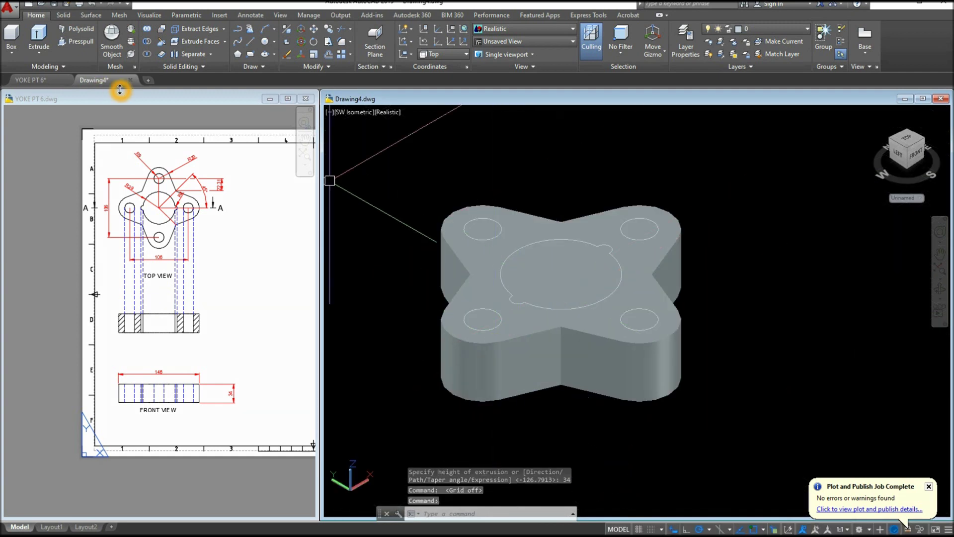
Step: Cut the two western corner holes through the full thickness of the yoke with Presspull
left_click(76, 41)
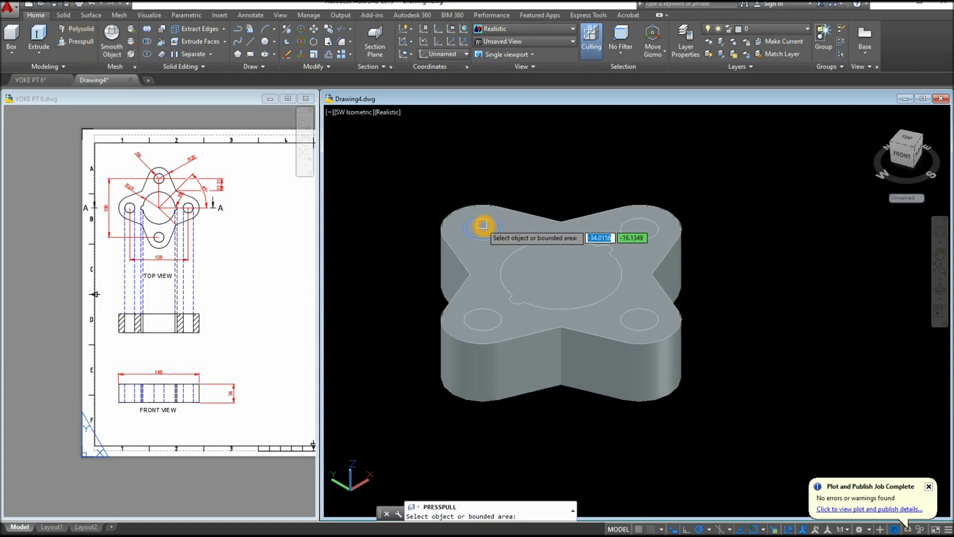
scroll(482, 227, "up", 3)
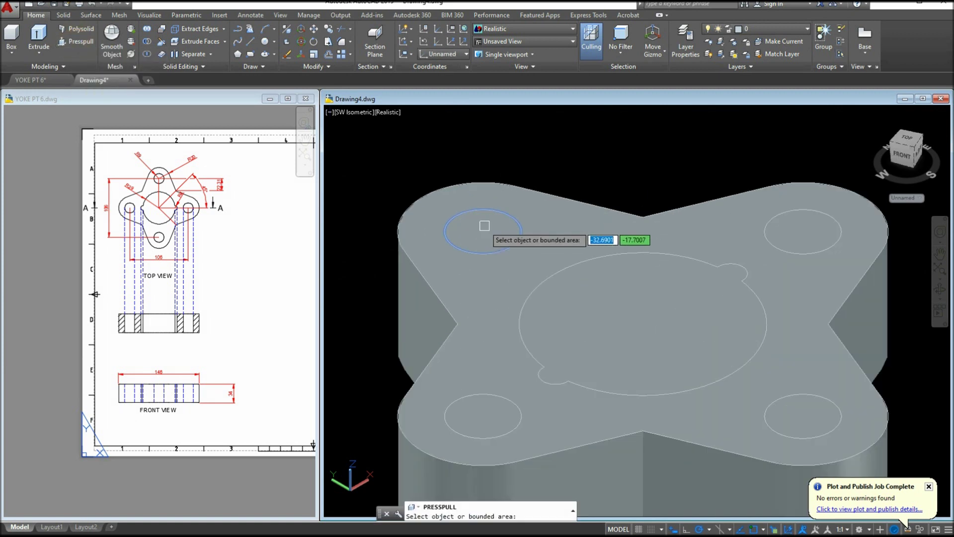
left_click(486, 228)
scroll(486, 224, "down", 4)
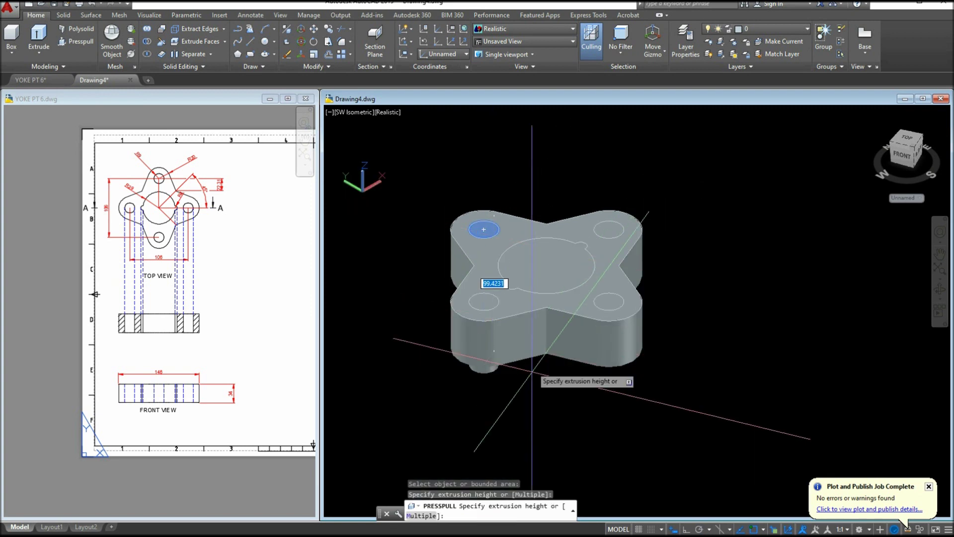
left_click(513, 413)
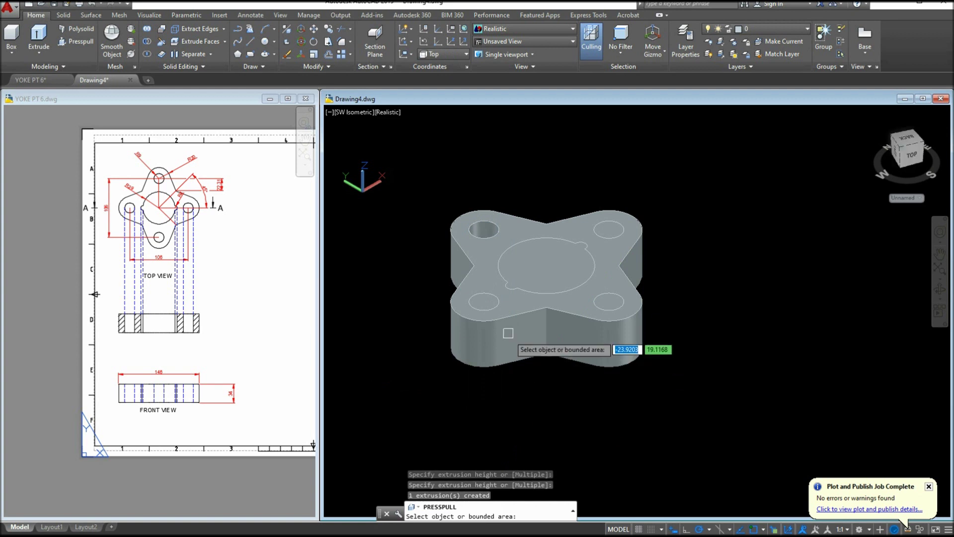
left_click(486, 300)
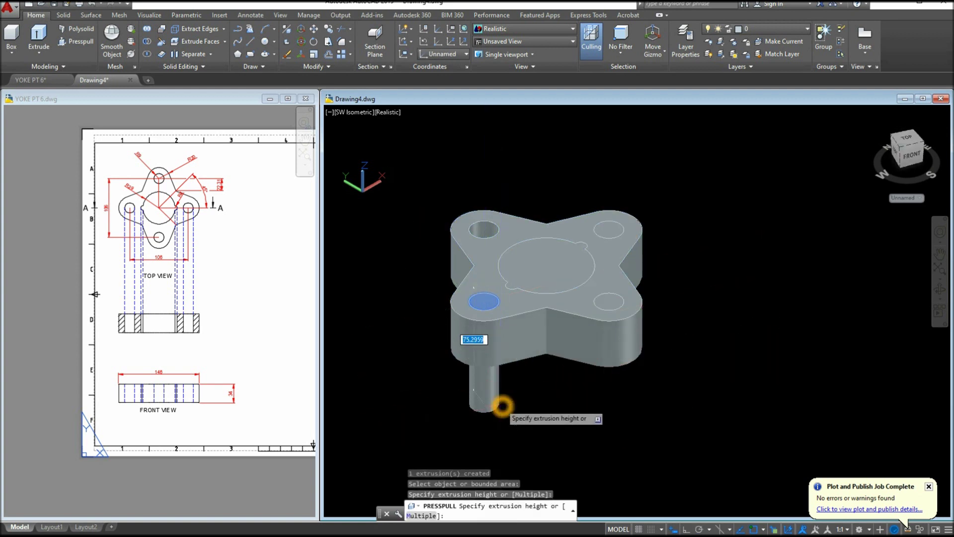
left_click(501, 401)
Step: Cut the notched central bore and the two remaining corner holes through the yoke with Presspull
left_click(557, 393)
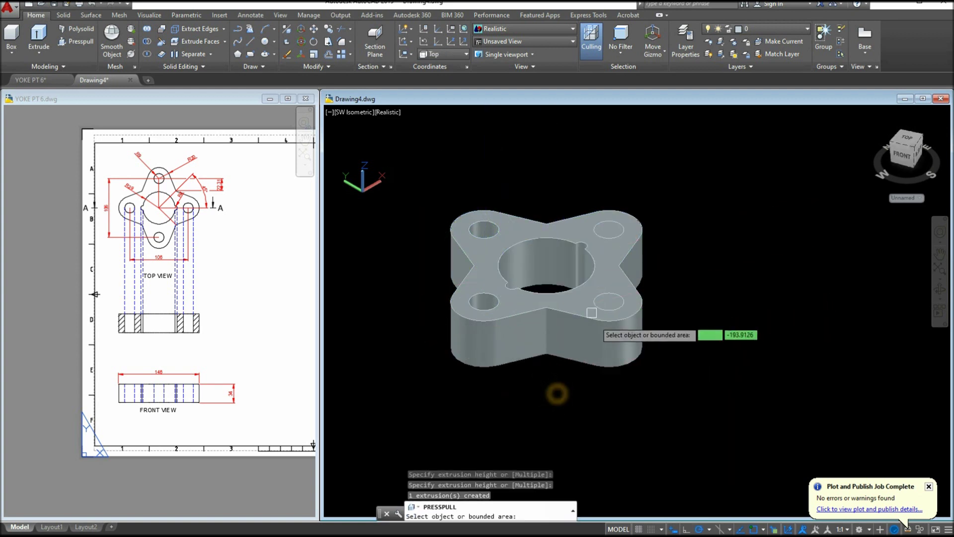
left_click(612, 298)
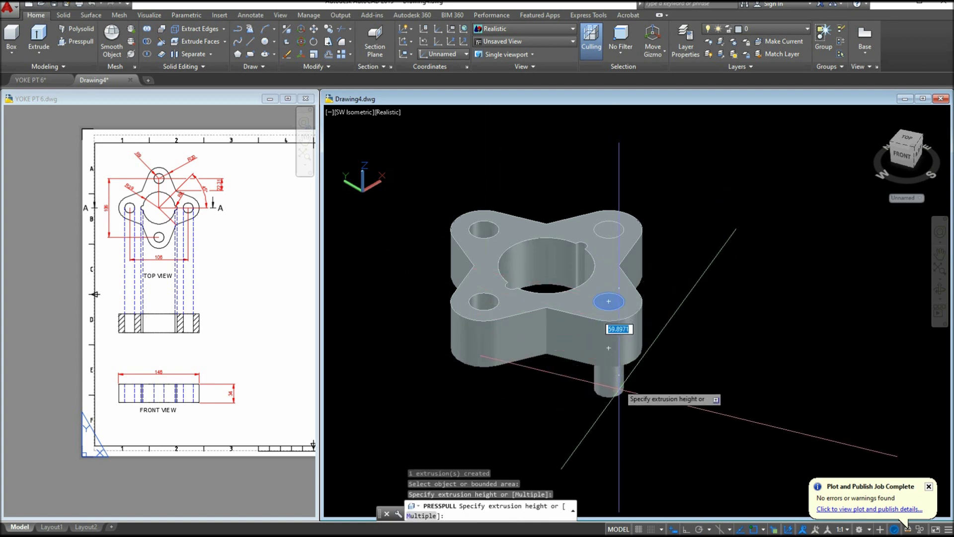
left_click(613, 388)
left_click(612, 228)
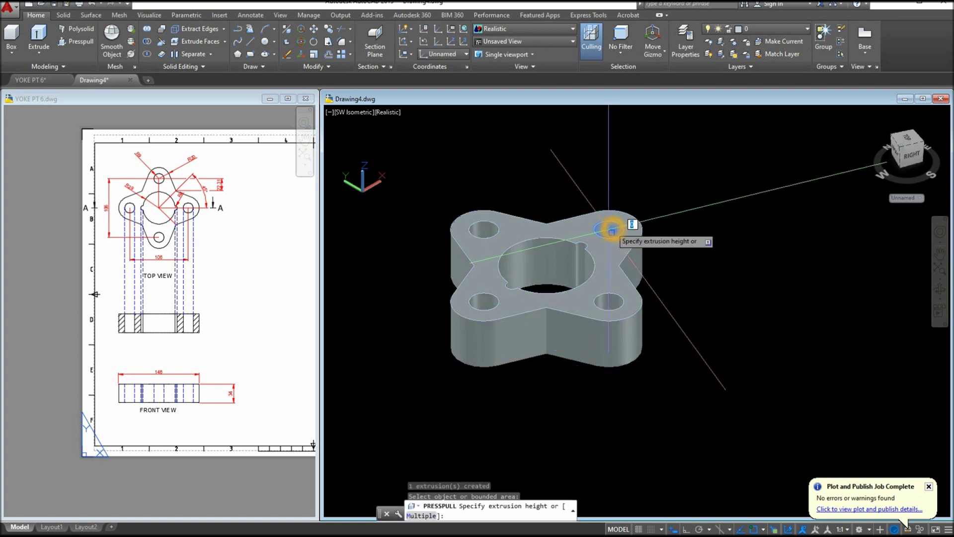
left_click(664, 394)
key("Escape")
Step: Move the yoke solid sideways, clear of the 2D hole and bore outlines
left_click(547, 219)
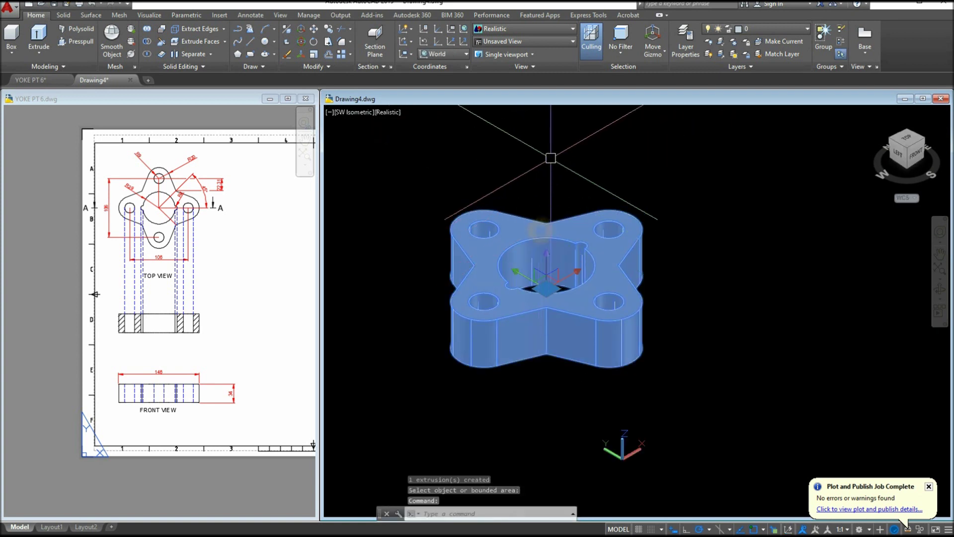
right_click(552, 155)
left_click(590, 230)
left_click(357, 360)
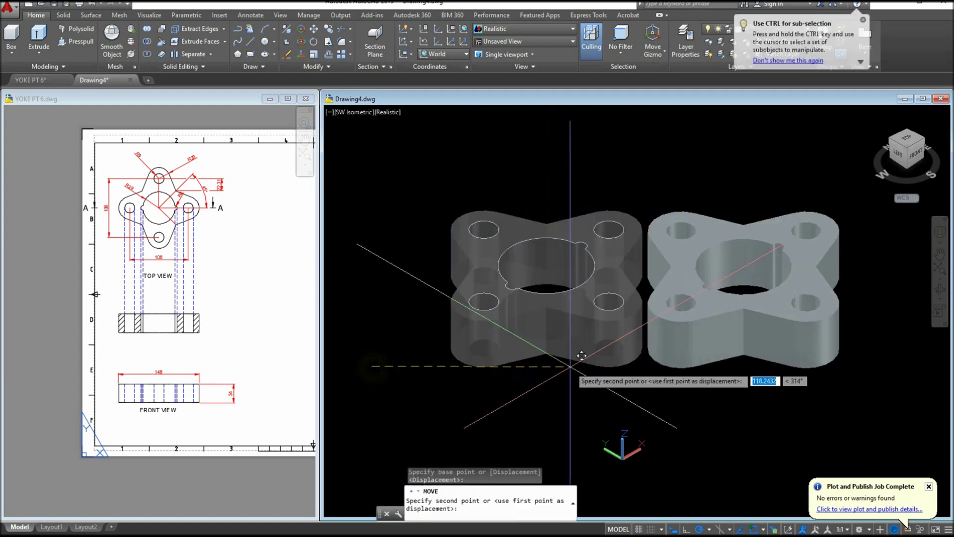
left_click(641, 361)
Step: Delete the leftover 2D outlines of the four holes and the notched central bore
left_click(641, 362)
left_click(407, 141)
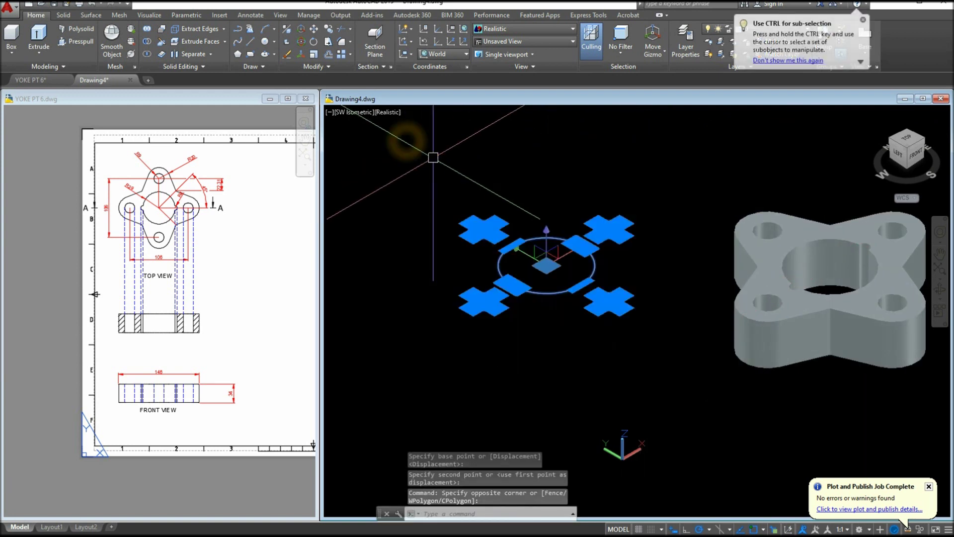
key("Delete")
Step: Examine the finished yoke from an orbited close-up view, checking the notched bore and the four through holes
middle_click_drag(466, 166, 280, 159)
middle_click_drag(556, 258, 649, 254, "shift")
scroll(649, 254, "up", 2)
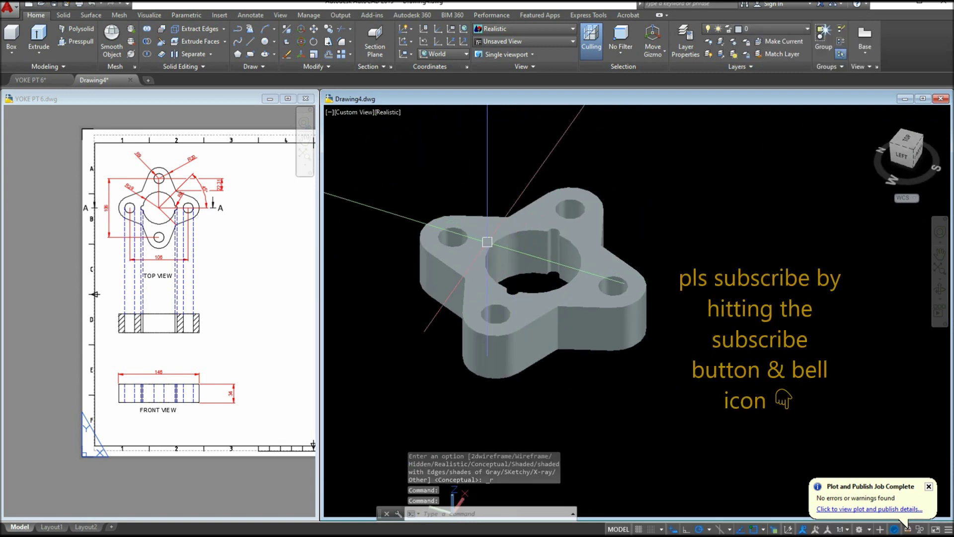
left_click(564, 200)
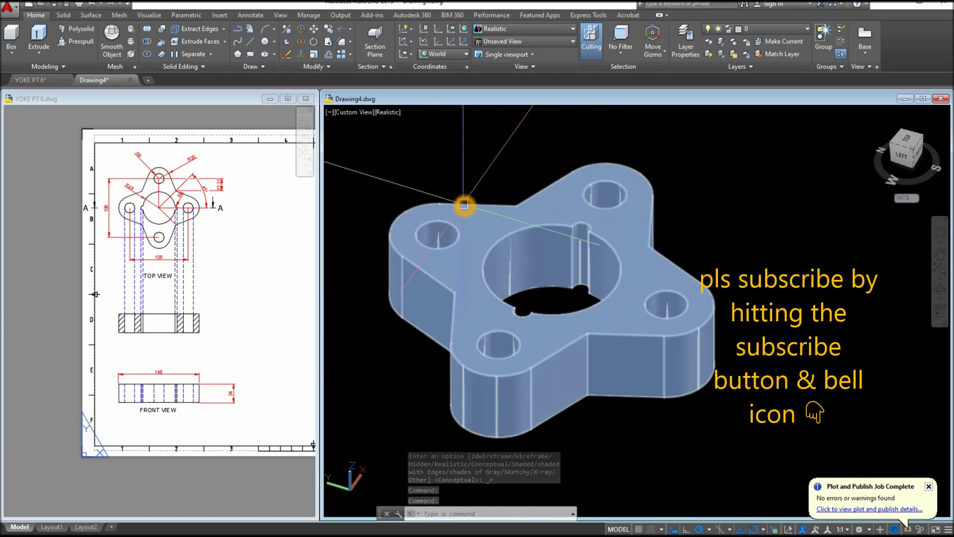
left_click(470, 202)
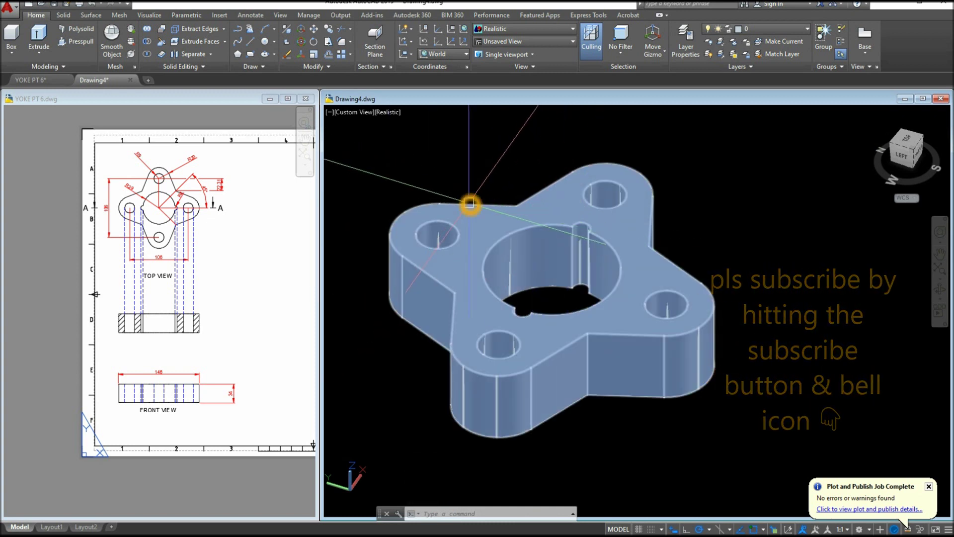